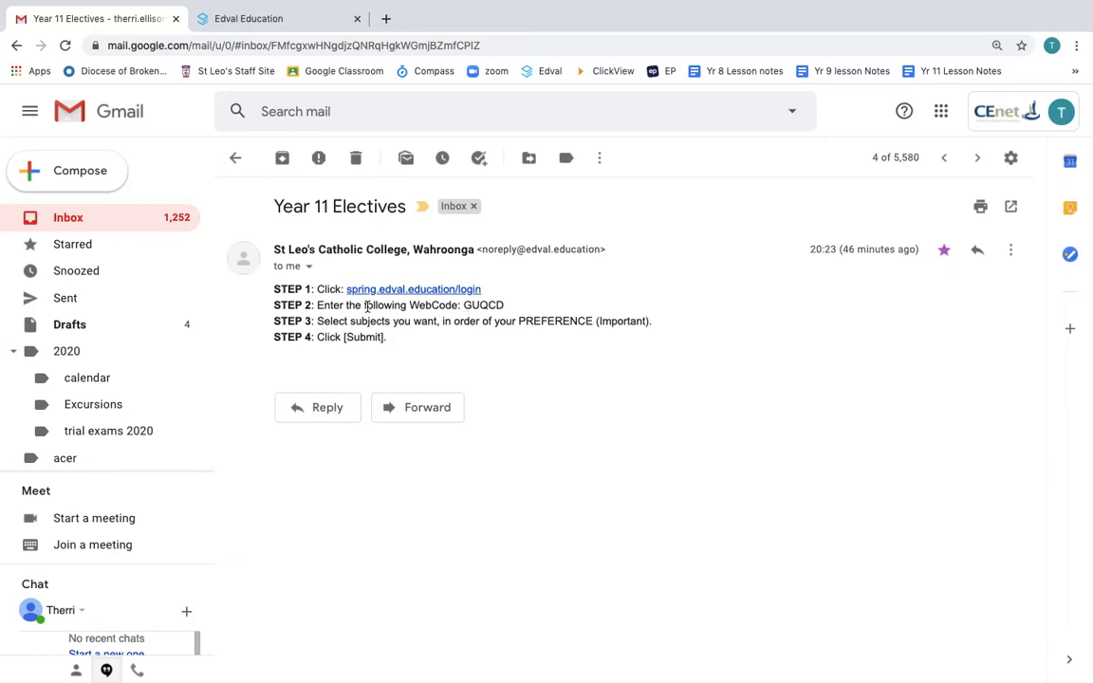
- Open the Edval login link from the Year 11 Electives email, sign in with the emailed WebCode, and decline updating the saved password
left_click_drag(464, 305, 508, 307)
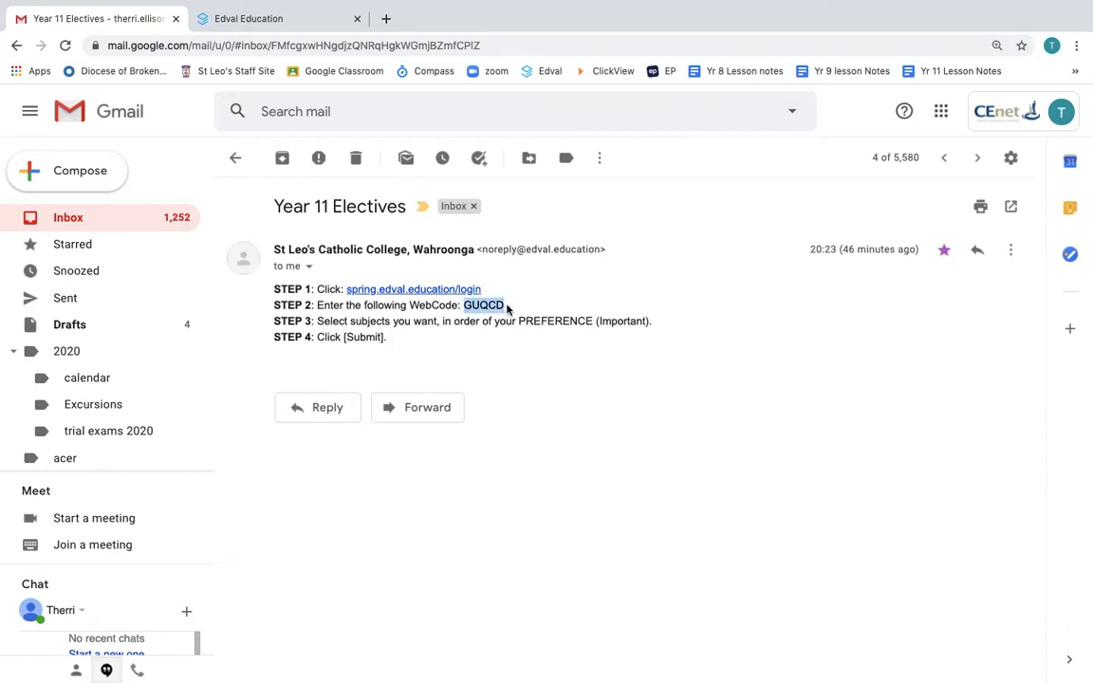
left_click(437, 289)
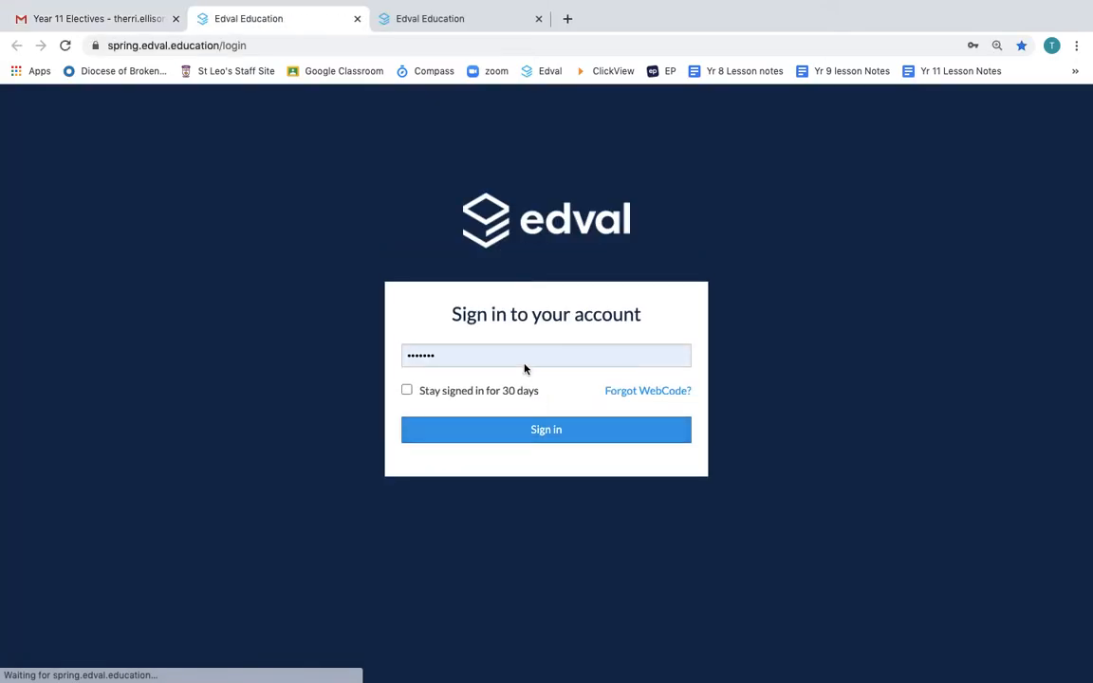
double_click(423, 354)
type("•••••")
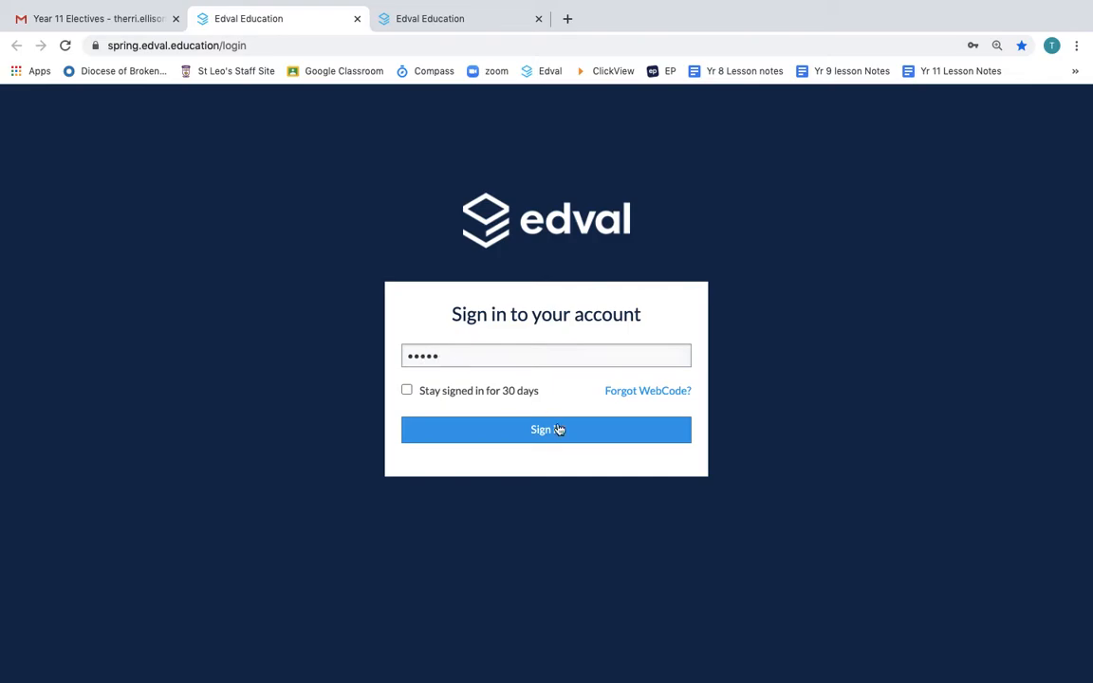
left_click(556, 429)
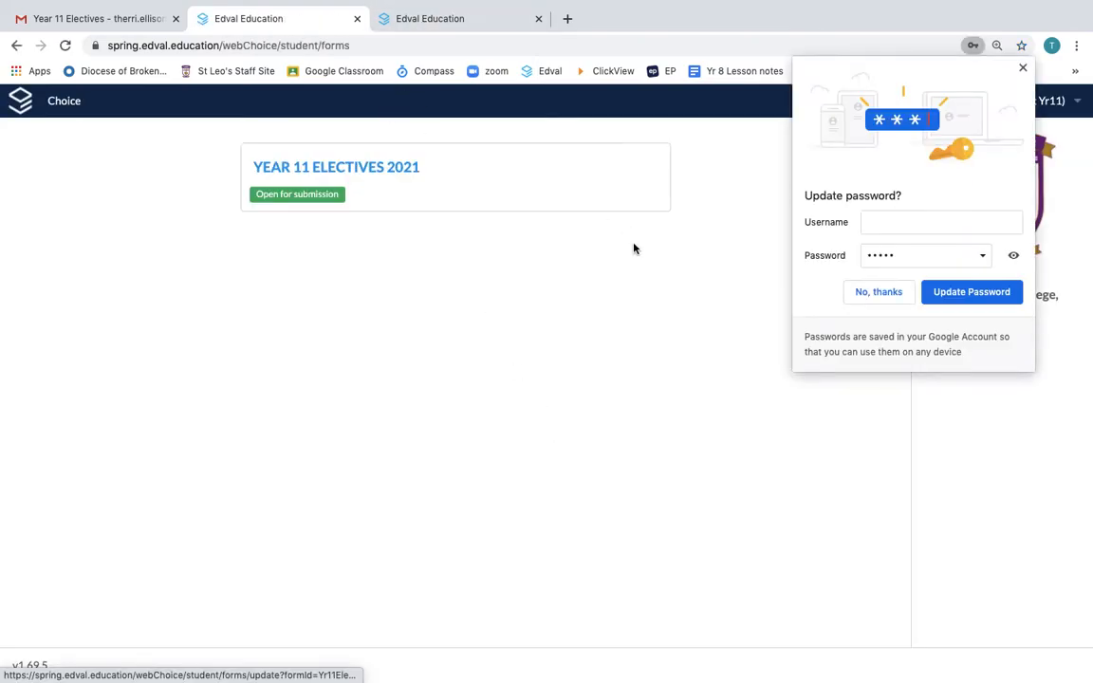
left_click(878, 295)
- Open the Year 11 Electives 2021 form, switch to its already loaded copy, and display the subject selection rules
left_click(405, 176)
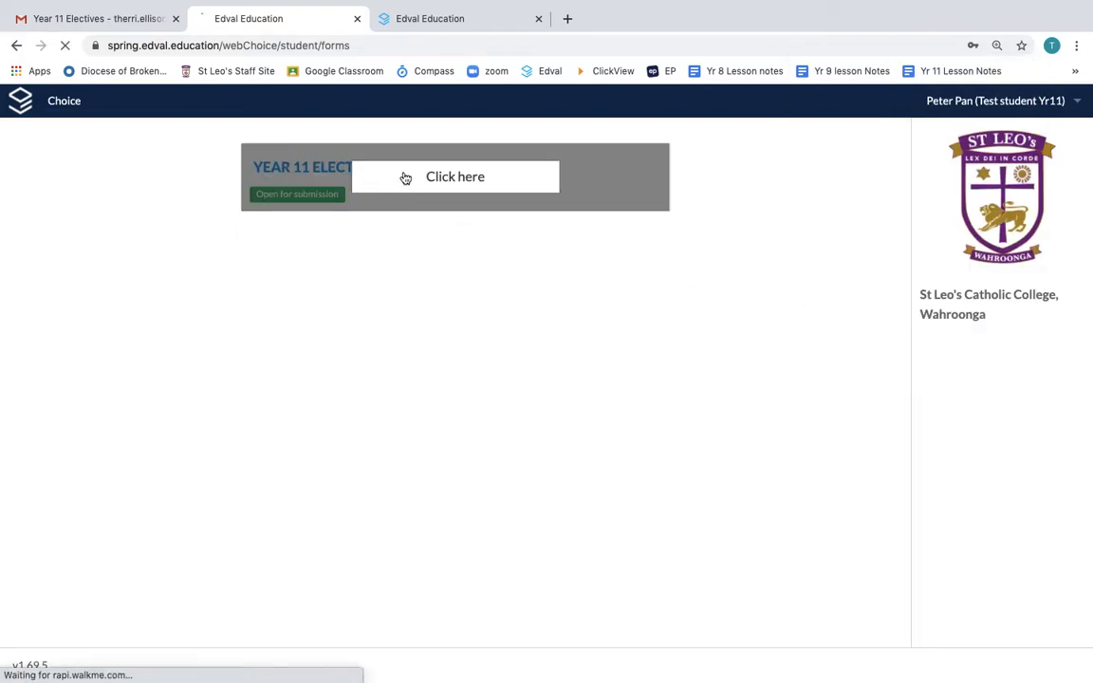
left_click(441, 20)
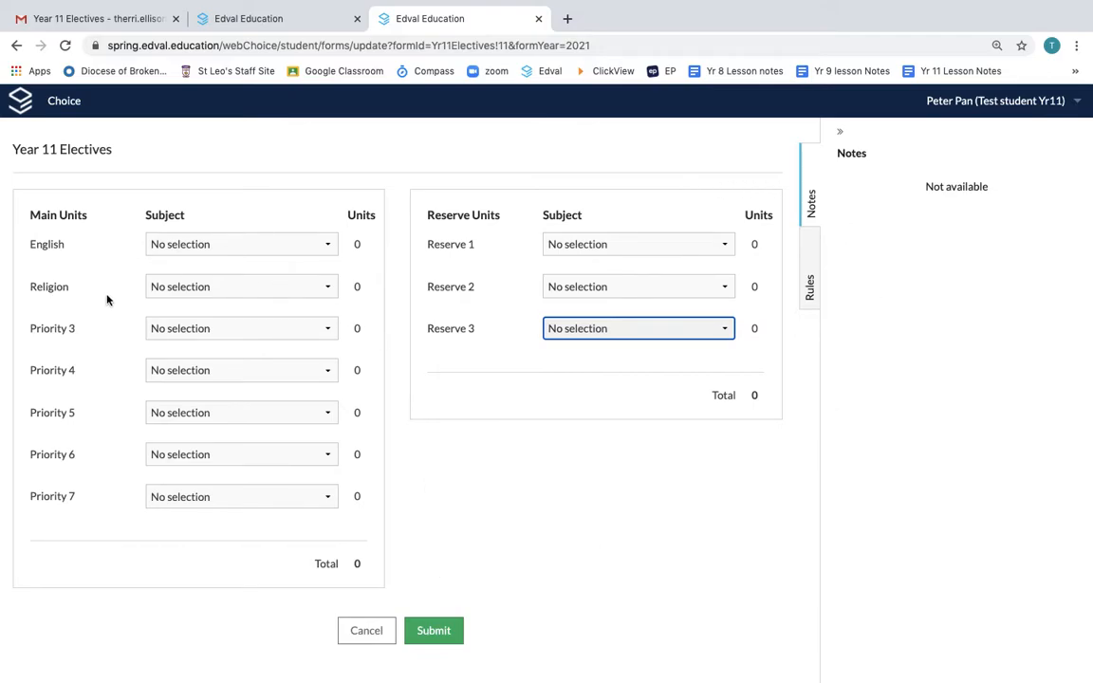
left_click(810, 280)
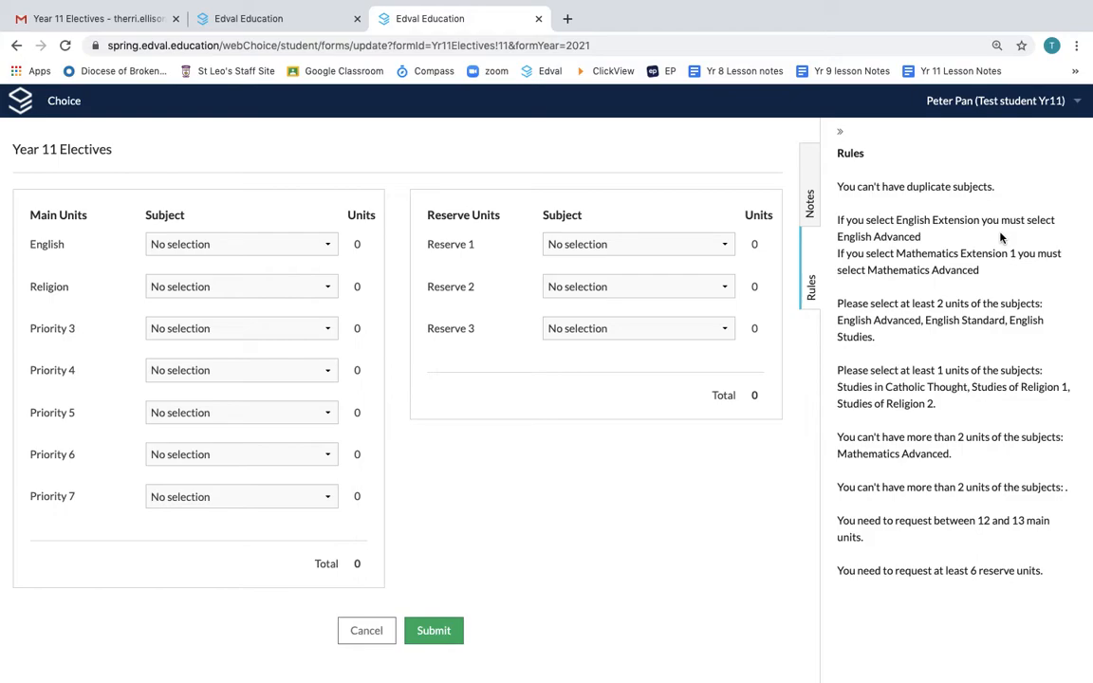
- Choose English Standard as the English subject and Studies of Religion 1 as the Religion subject
left_click(192, 246)
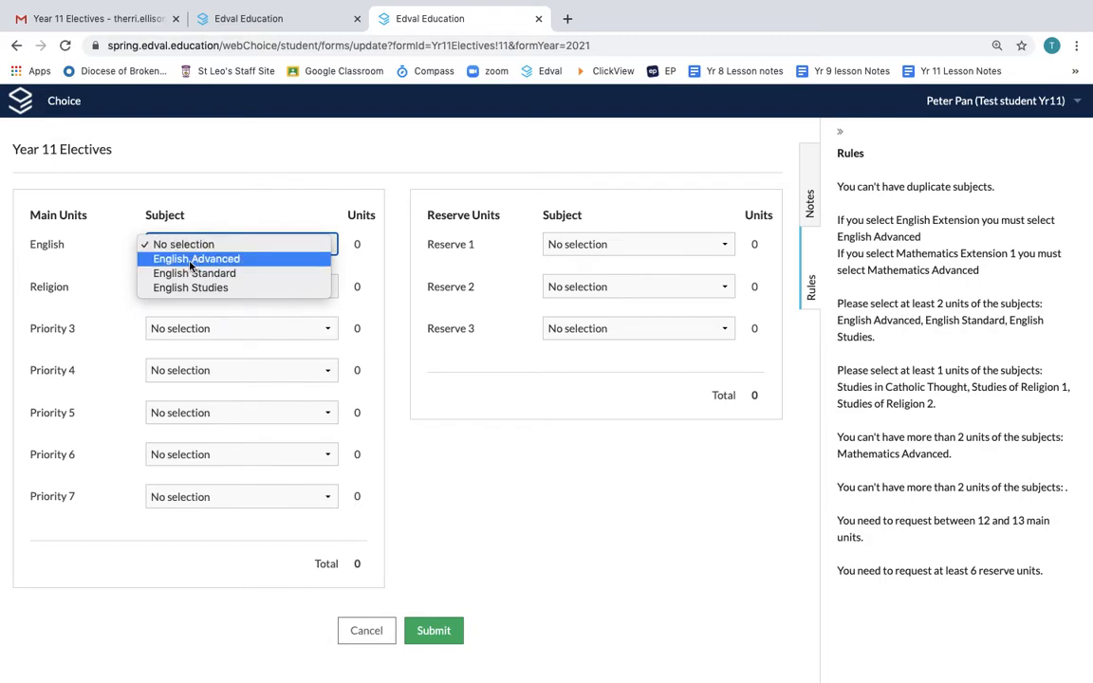
left_click(188, 273)
left_click(239, 287)
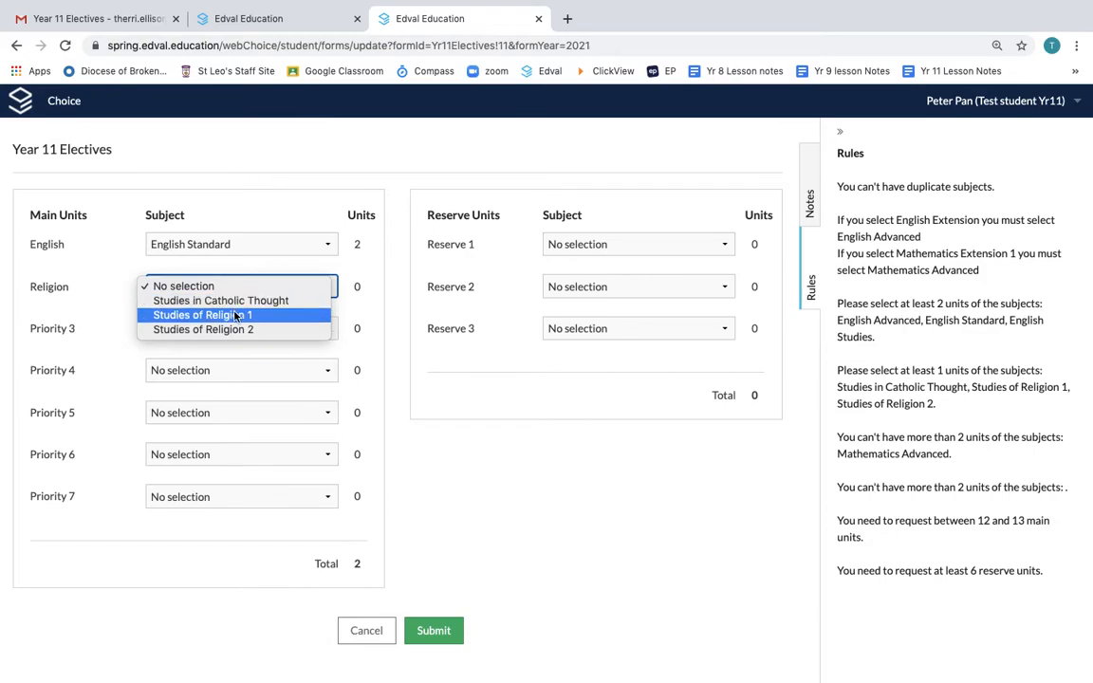
left_click(236, 316)
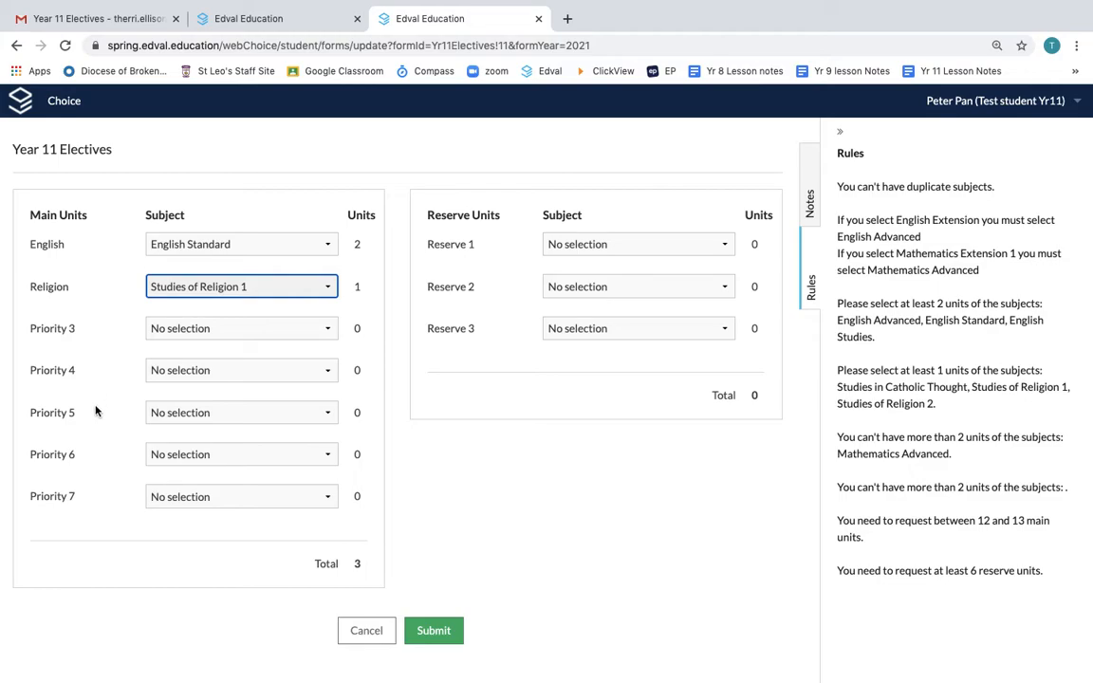
- Set Priority 3 to Business Studies, Priority 4 to Chemistry and Priority 5 to Active Volunteering
left_click(190, 329)
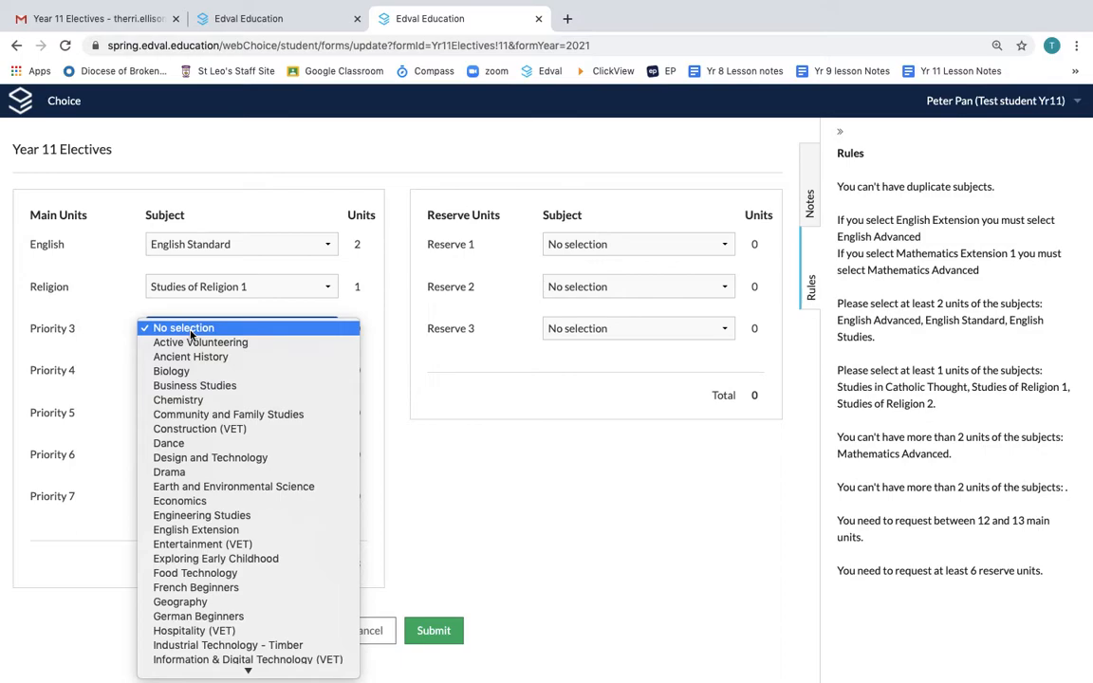
left_click(191, 387)
left_click(212, 372)
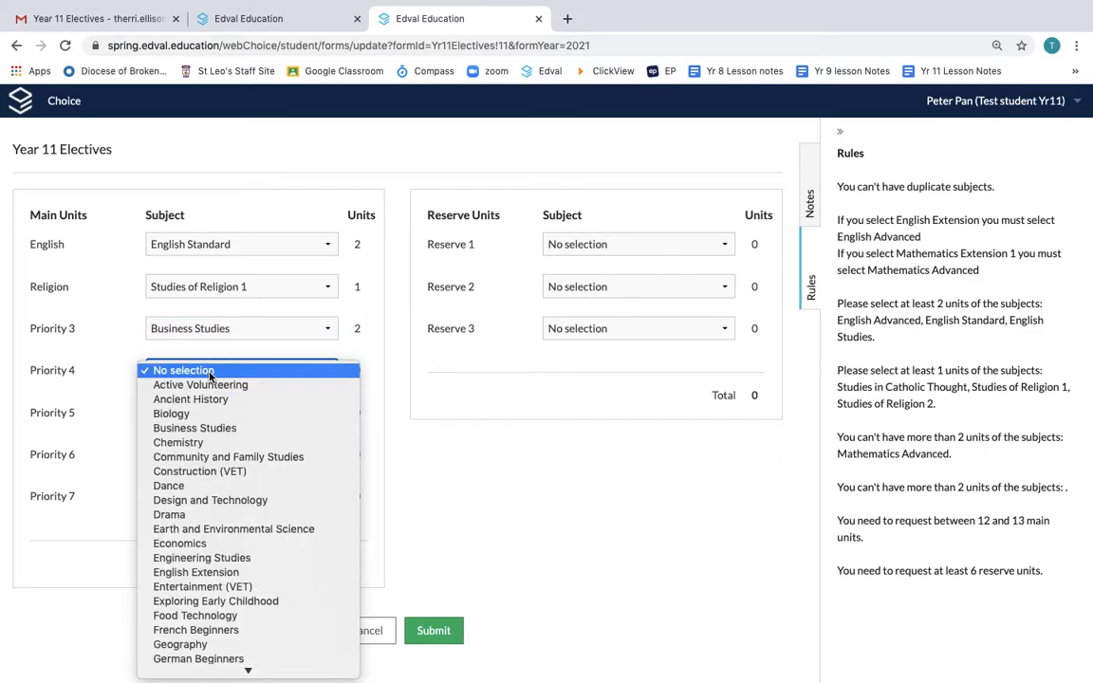
left_click(186, 442)
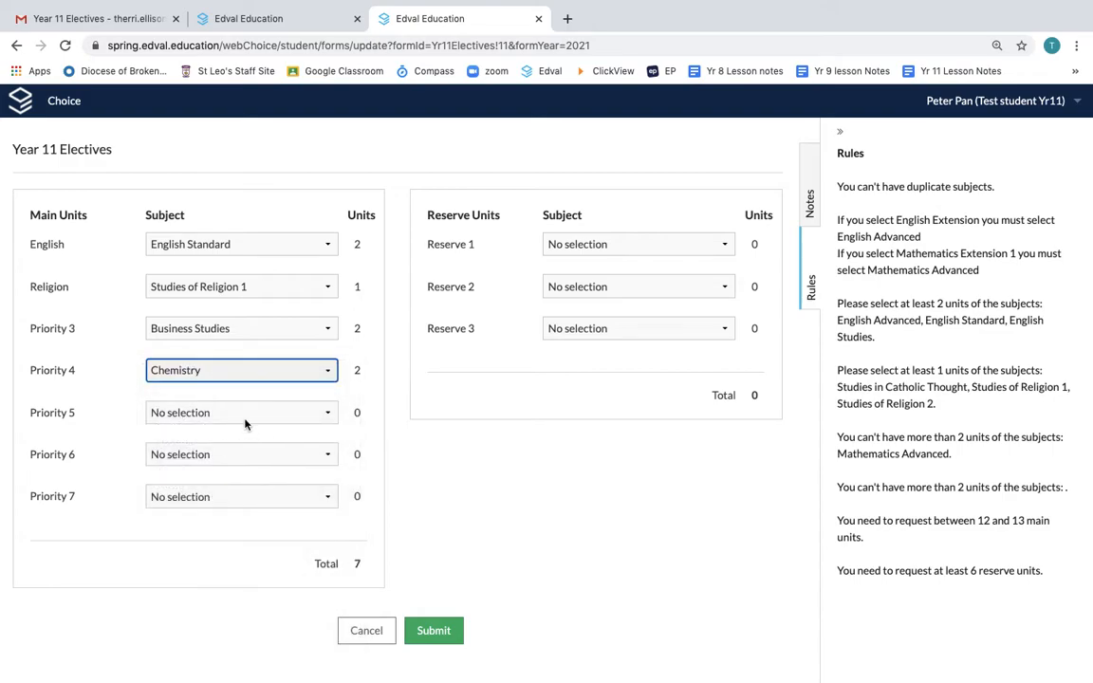
left_click(245, 425)
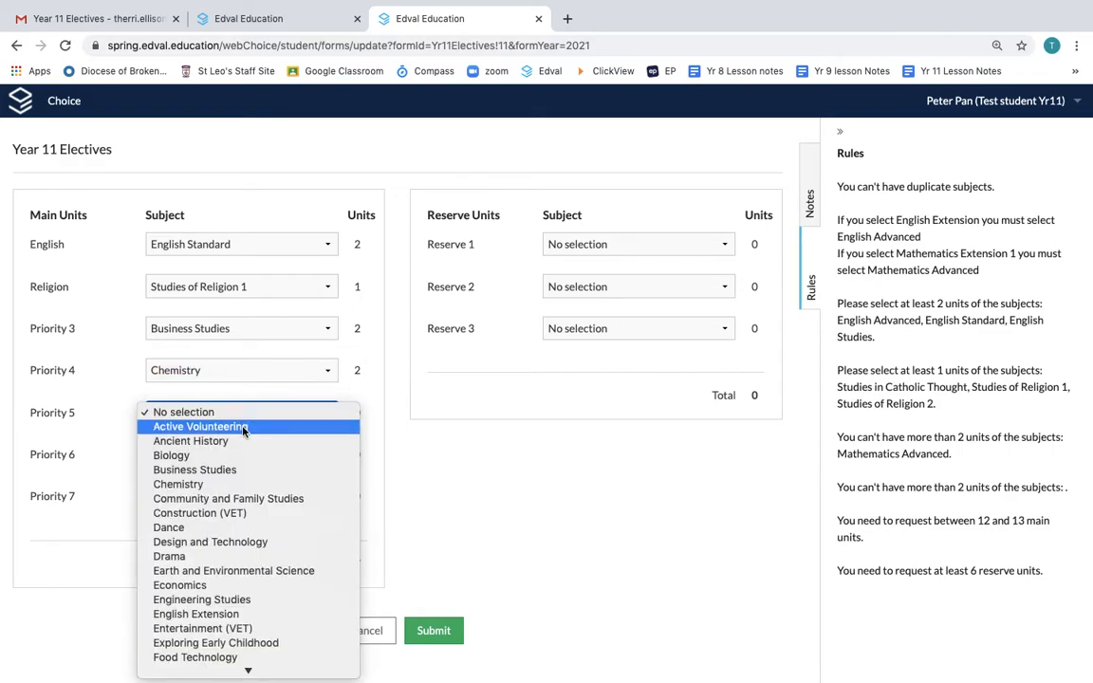
left_click(244, 428)
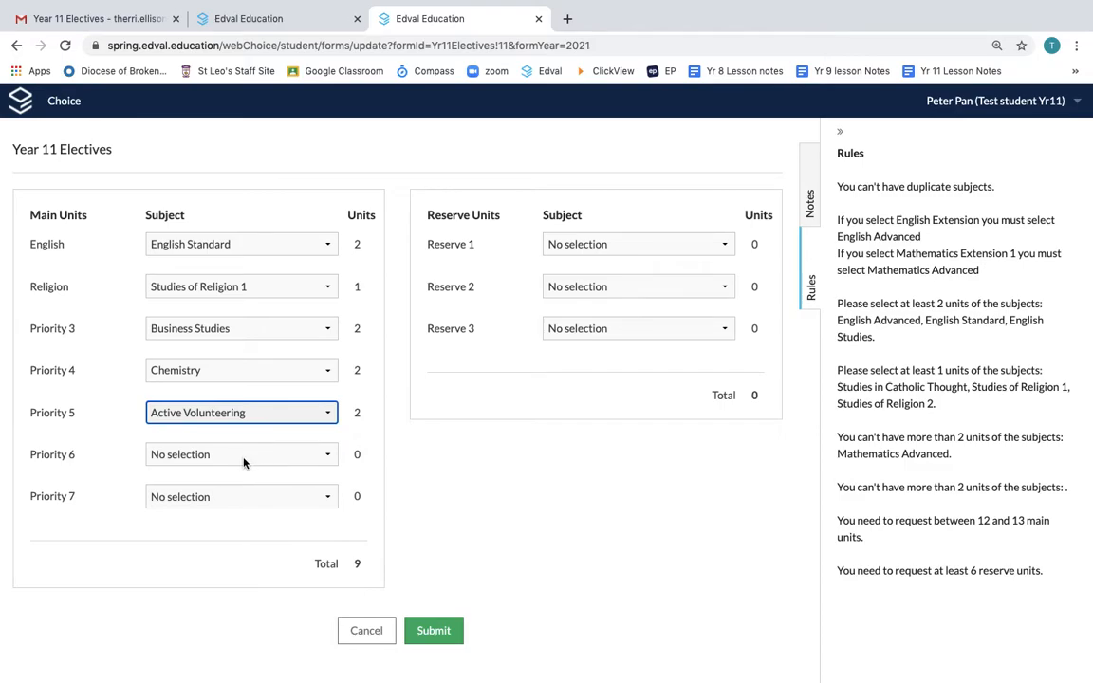
- Set Priority 6 to Legal Studies and Priority 7 to Music 1 in the main units
left_click(243, 457)
scroll(243, 462, "down", 5)
scroll(244, 462, "down", 2)
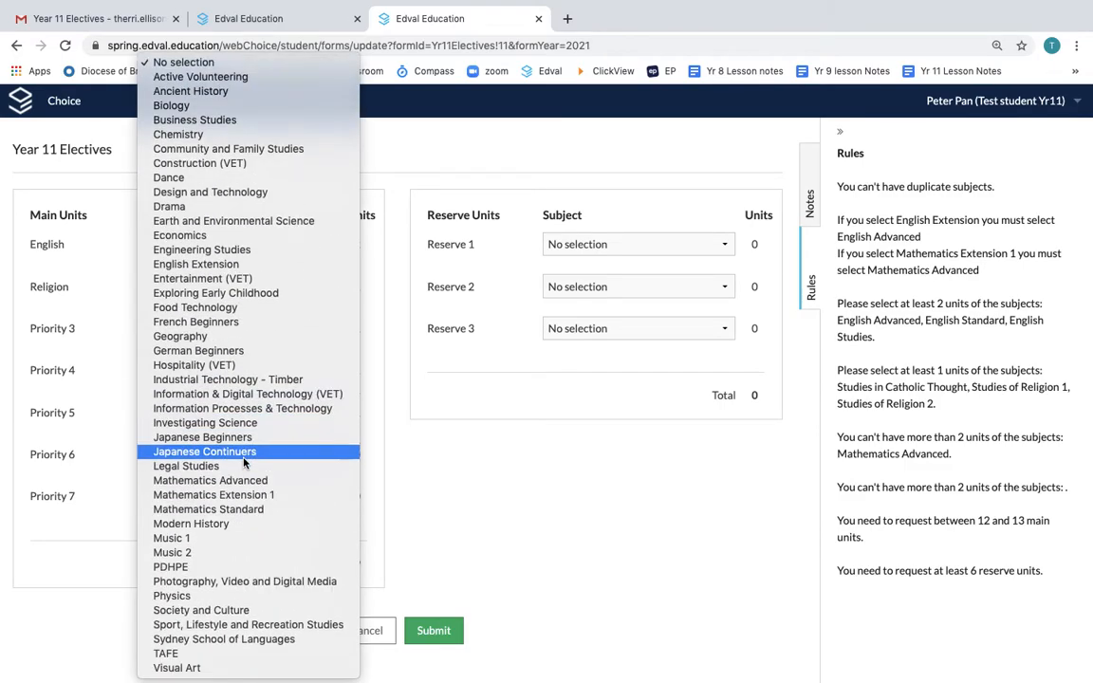
left_click(241, 465)
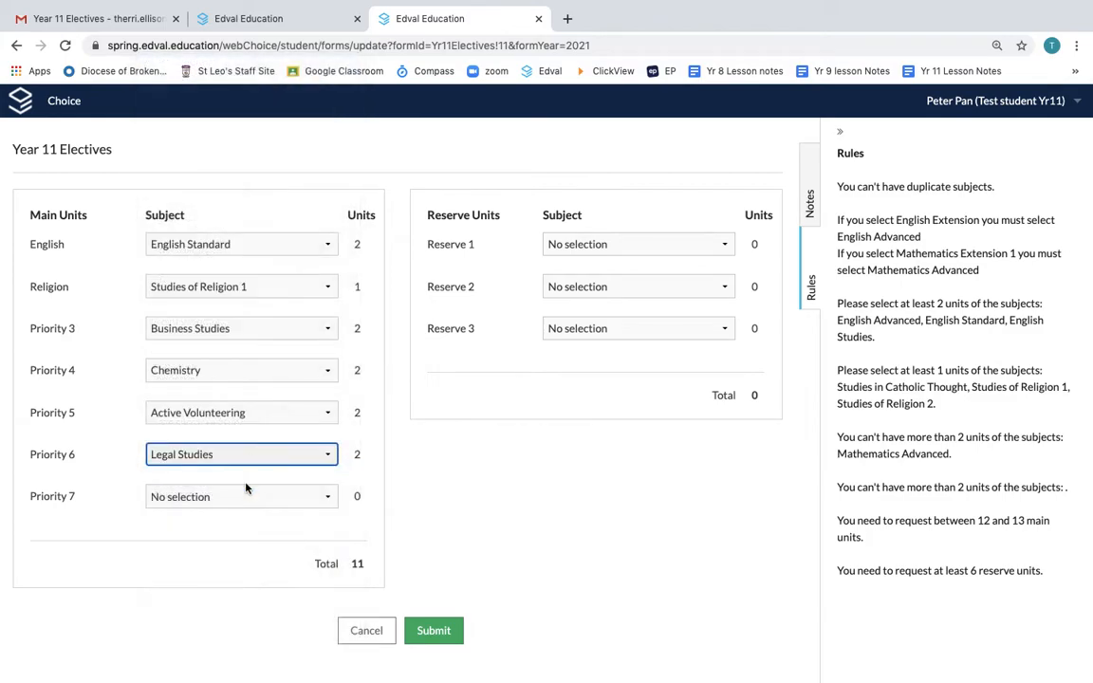
left_click(239, 496)
scroll(229, 504, "down", 3)
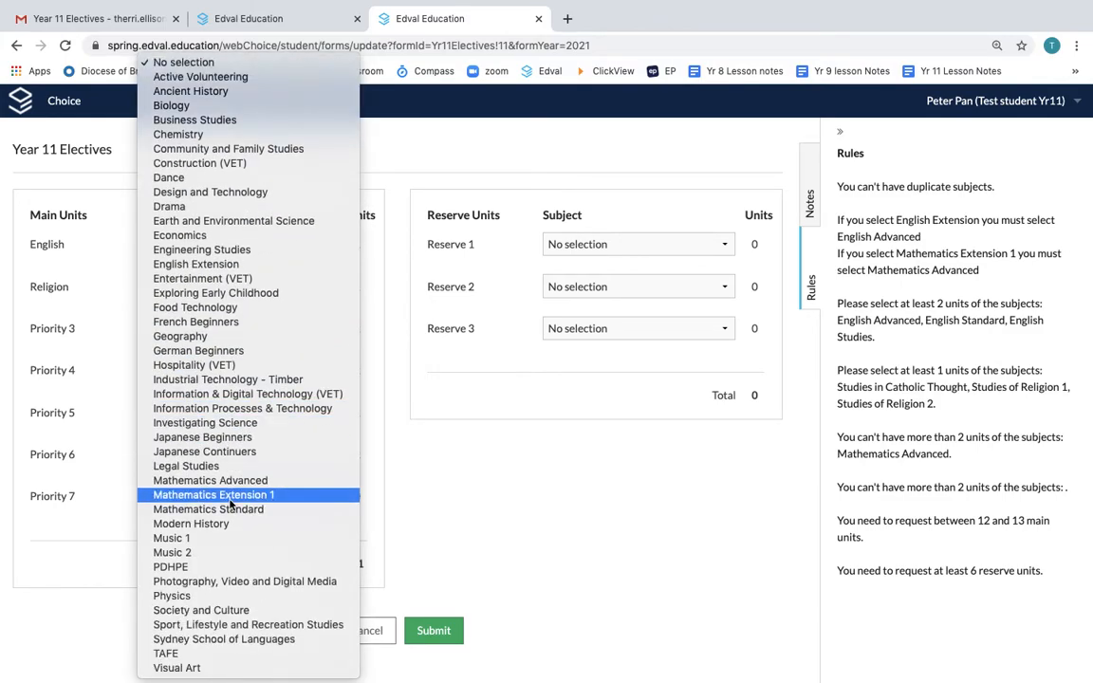
left_click(219, 538)
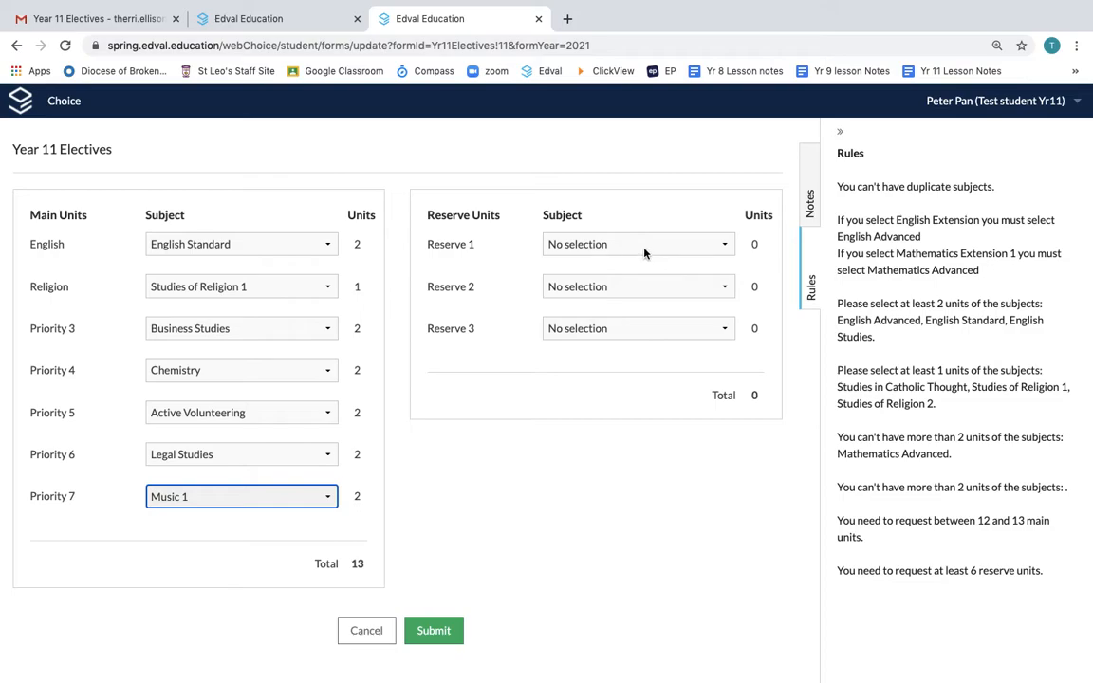
- Choose Geography, French Beginners and Society and Culture as Reserve 1, 2 and 3 respectively
left_click(690, 248)
scroll(690, 249, "down", 5)
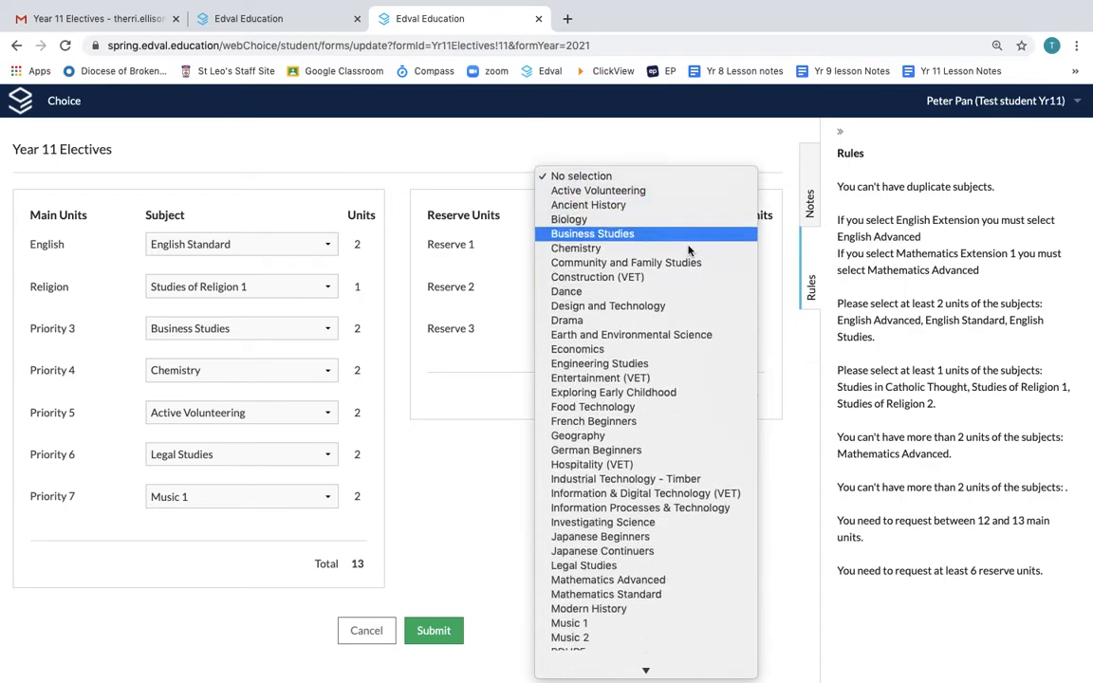
left_click(689, 354)
left_click(678, 286)
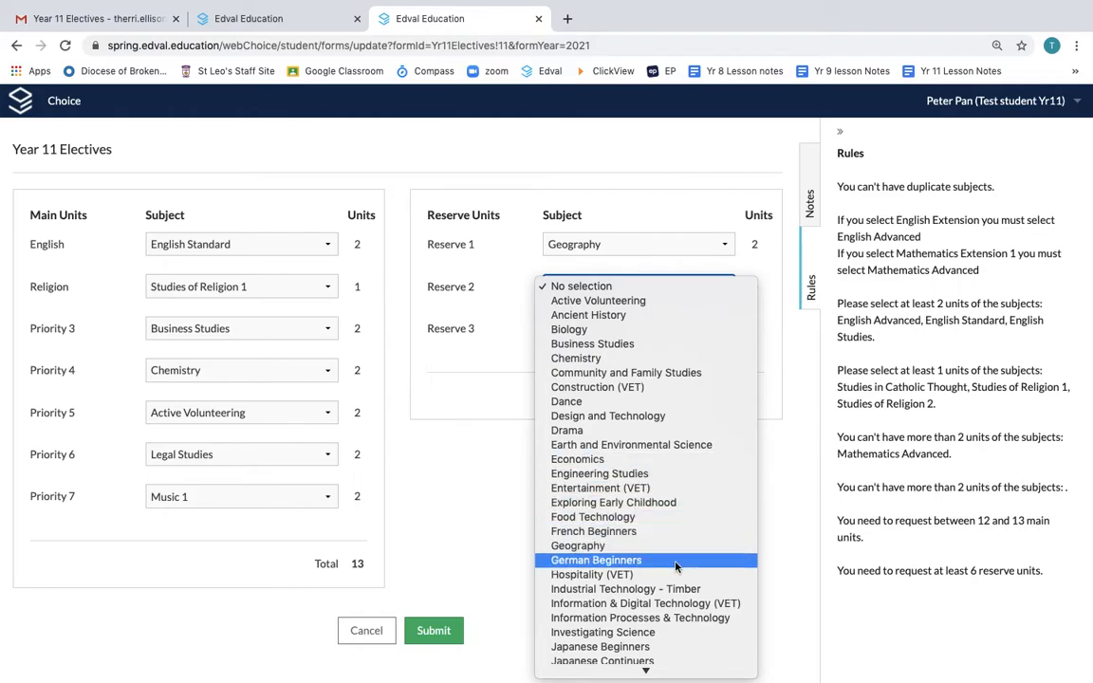
left_click(671, 534)
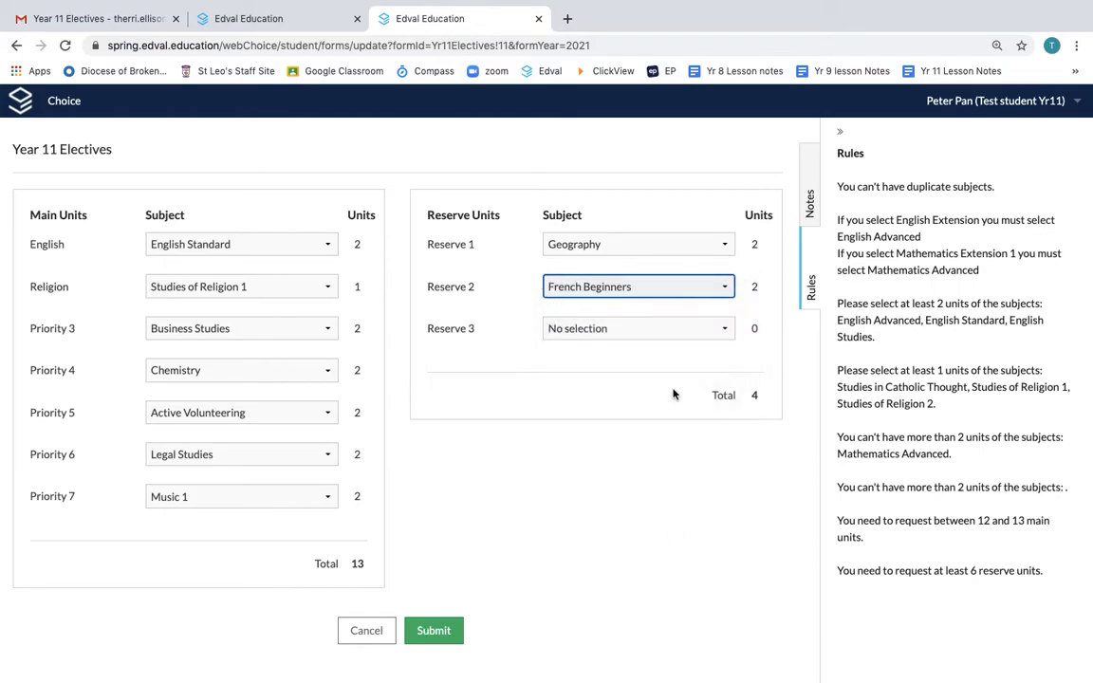
left_click(629, 330)
scroll(614, 415, "down", 5)
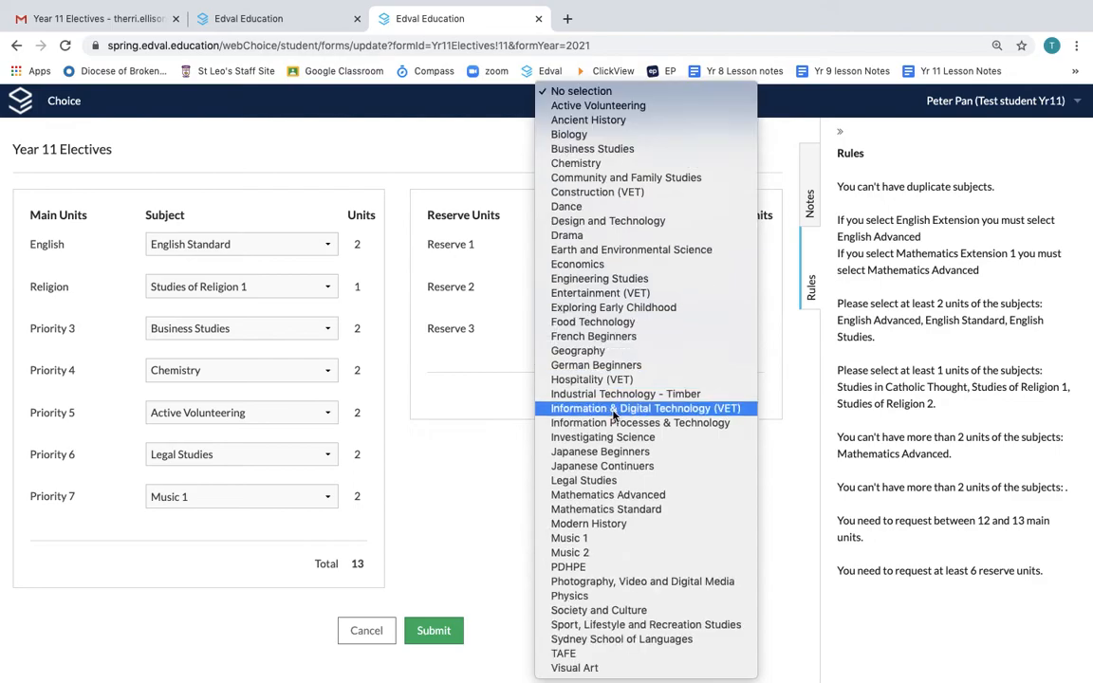
left_click(622, 611)
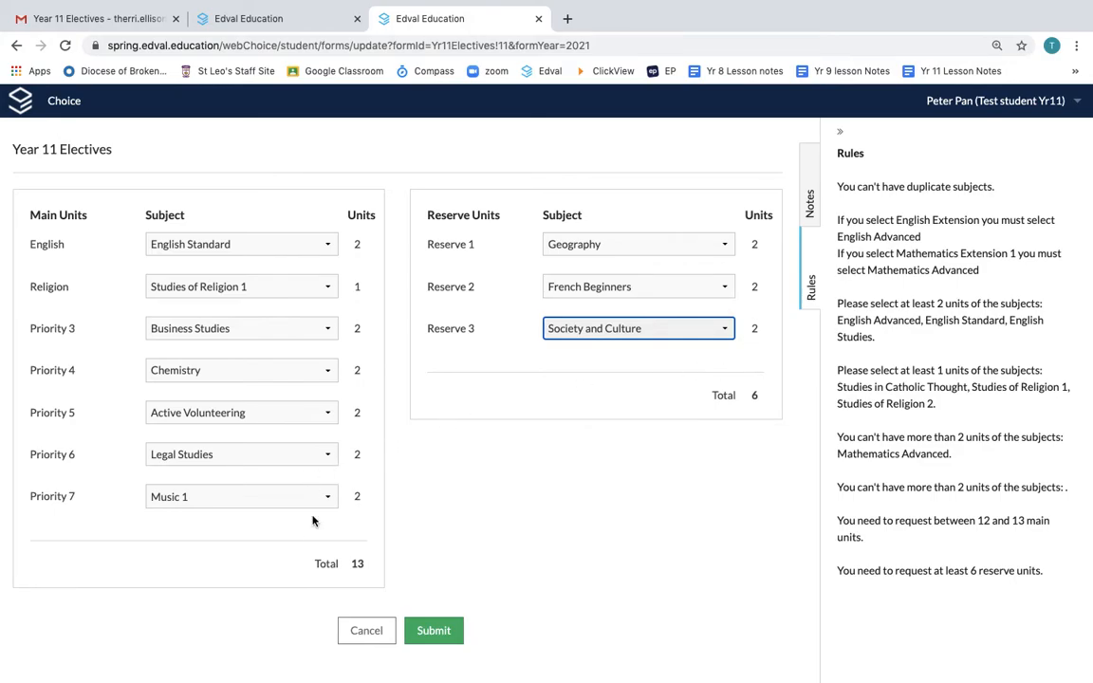
- Try Studies of Religion 2 as the Religion subject, return it to Studies of Religion 1, and reselect Legal Studies for Priority 6
left_click(311, 289)
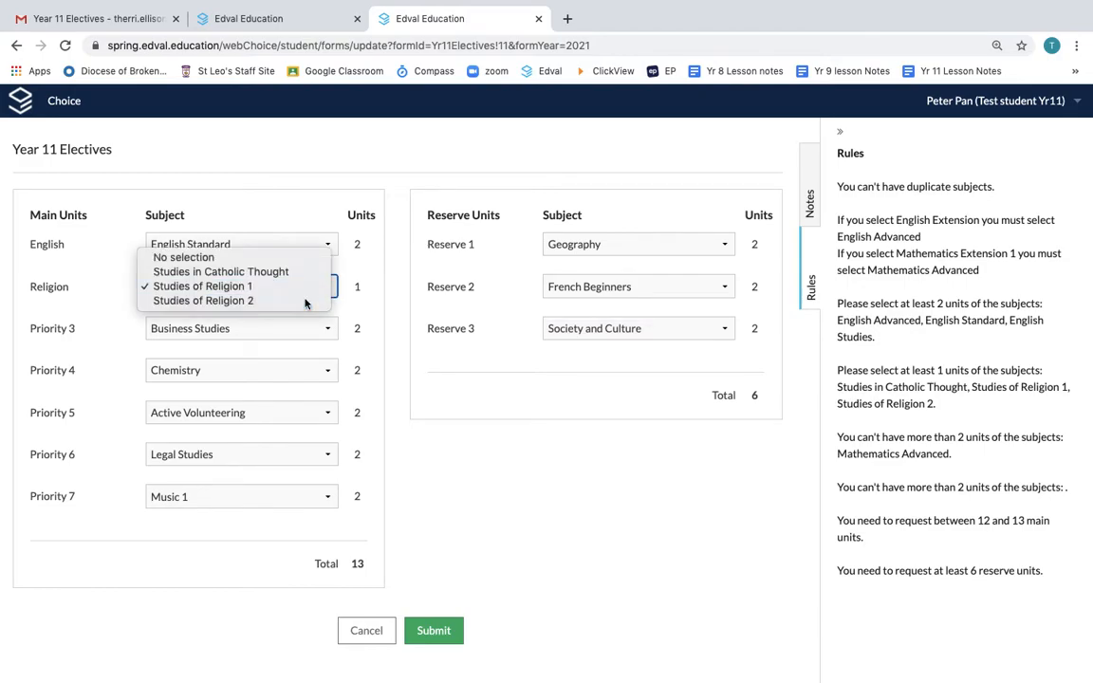
left_click(306, 300)
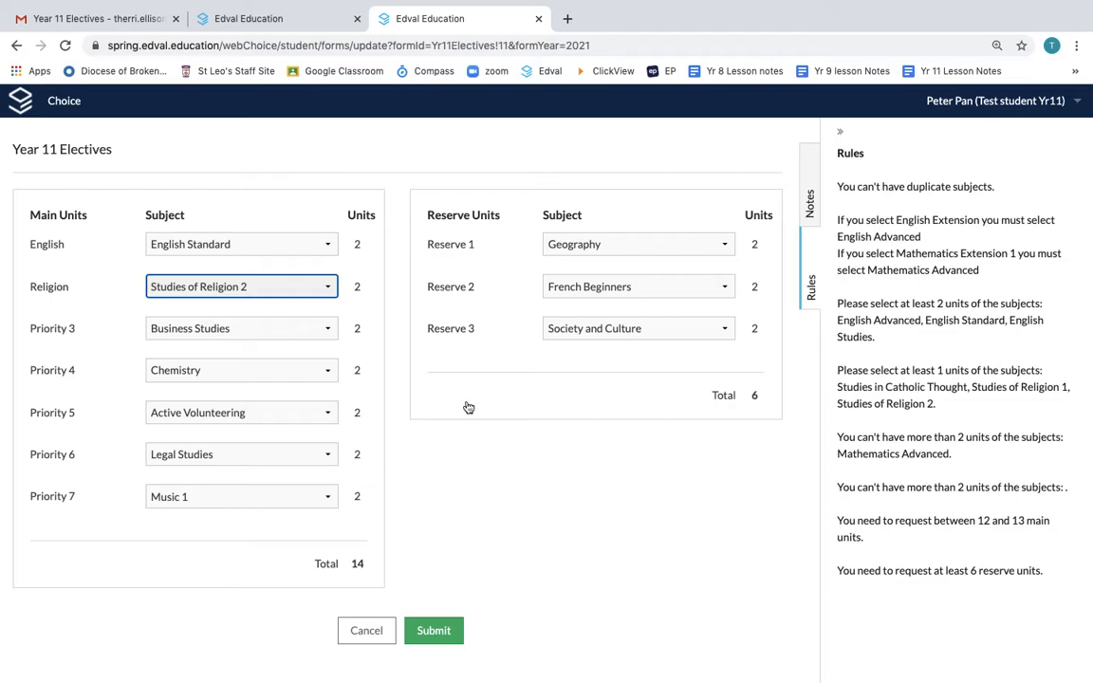
left_click(327, 287)
left_click(324, 273)
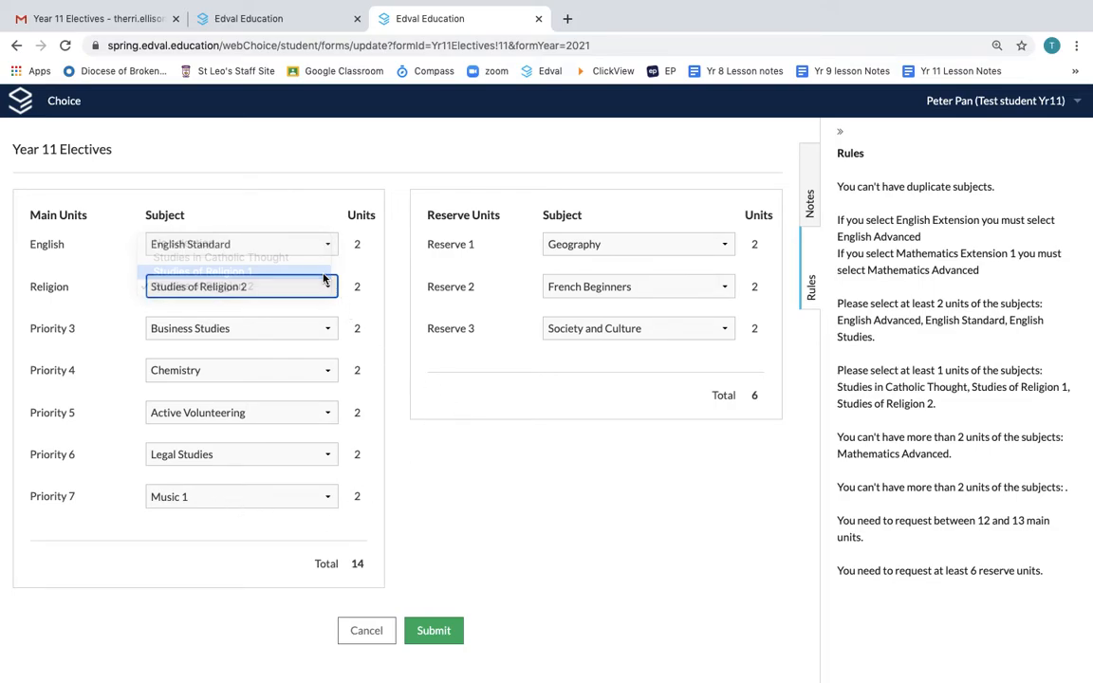
left_click(324, 457)
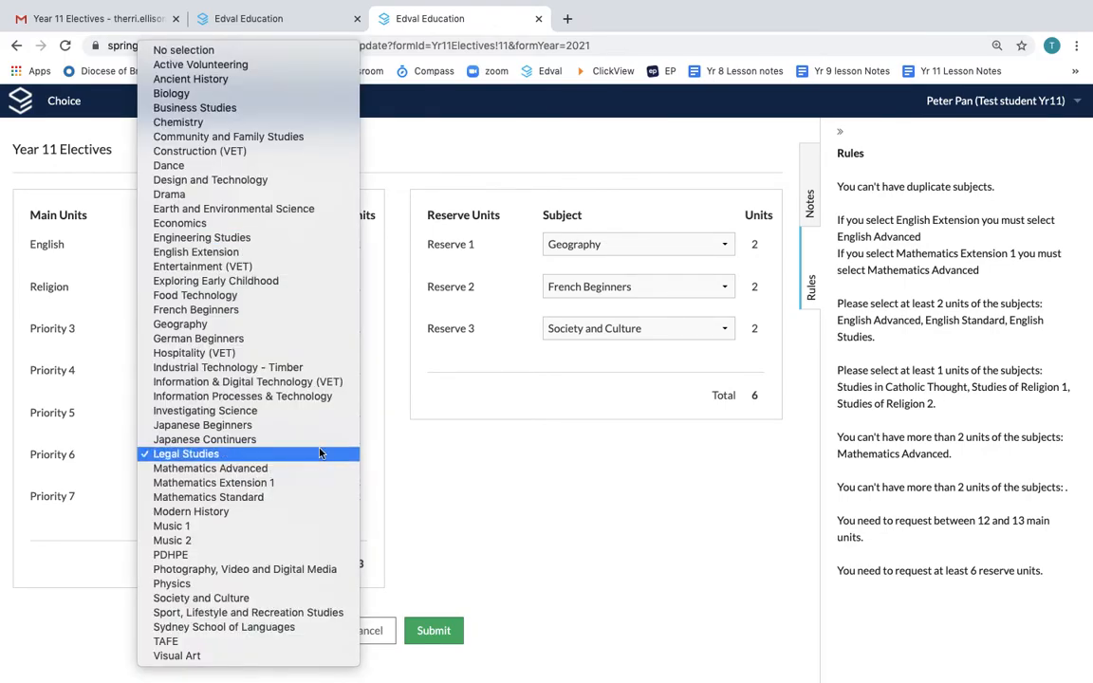
left_click(319, 454)
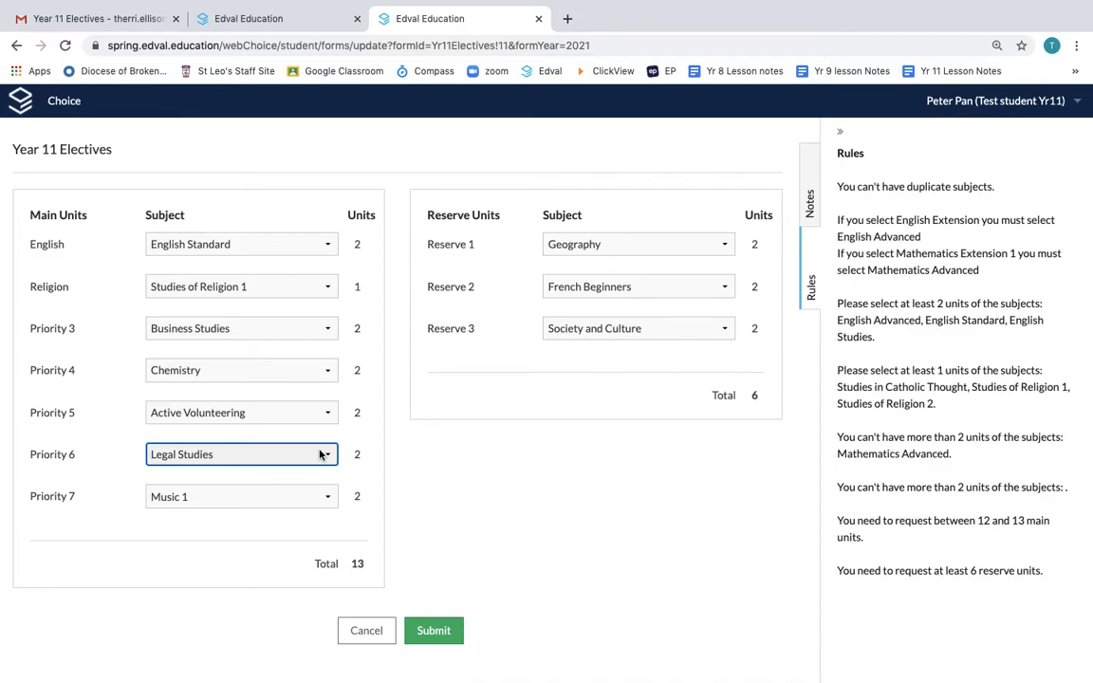
- Submit the elective choices and review the submission summary, including main units, reserve units and signature section
left_click(434, 630)
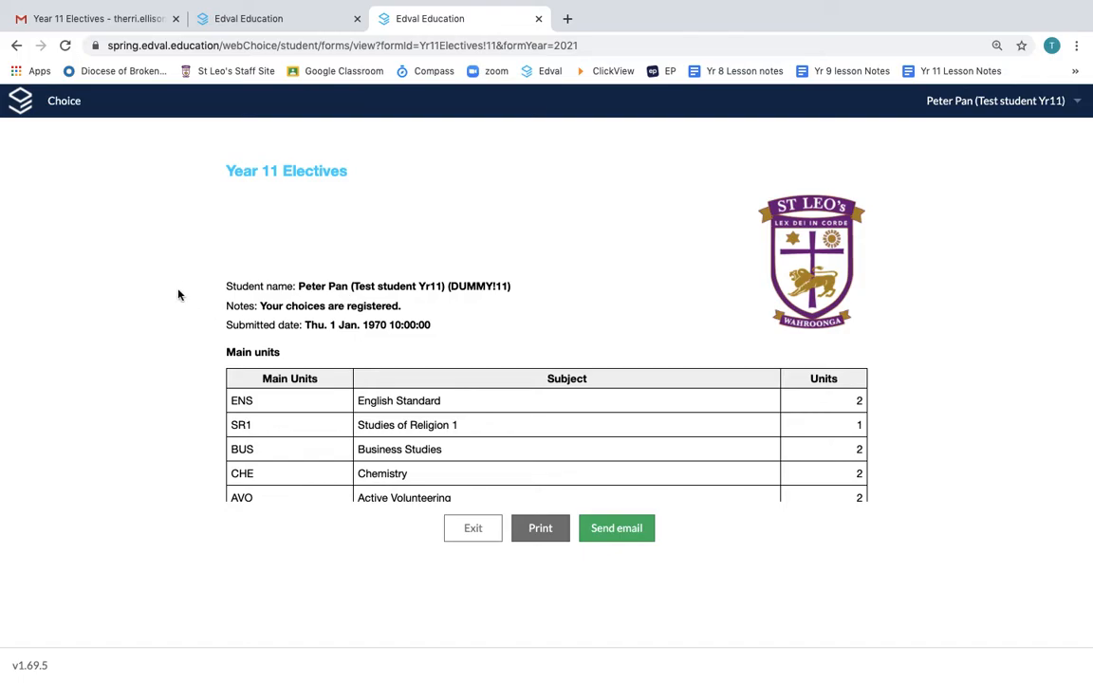
scroll(185, 274, "down", 3)
scroll(185, 274, "down", 1)
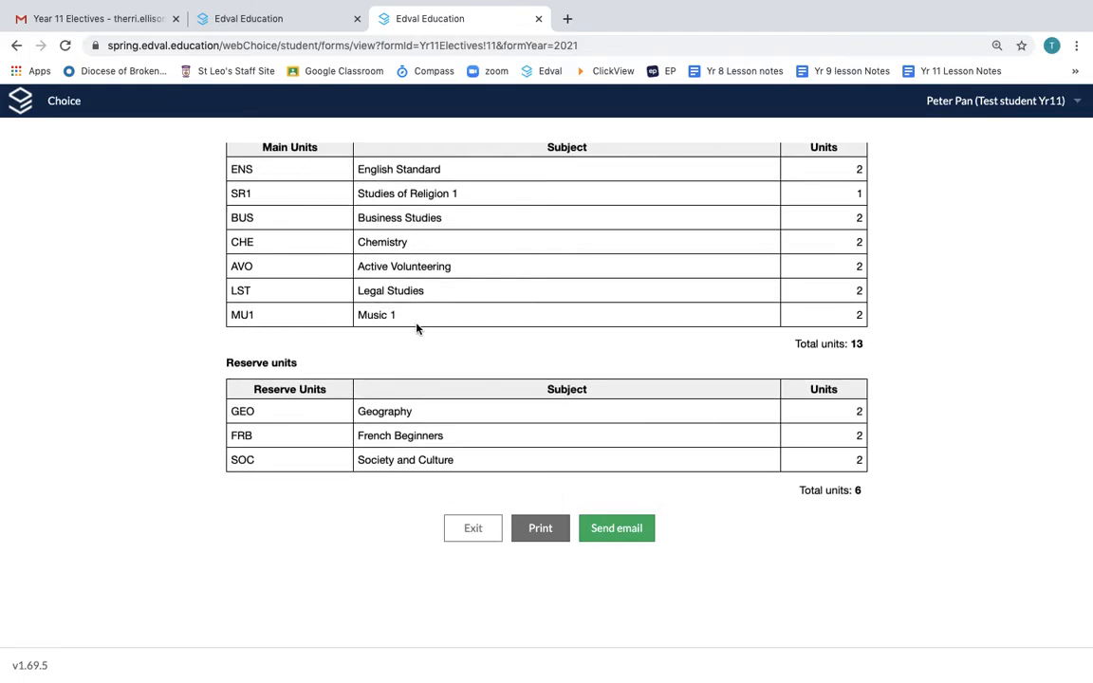
scroll(440, 334, "down", 2)
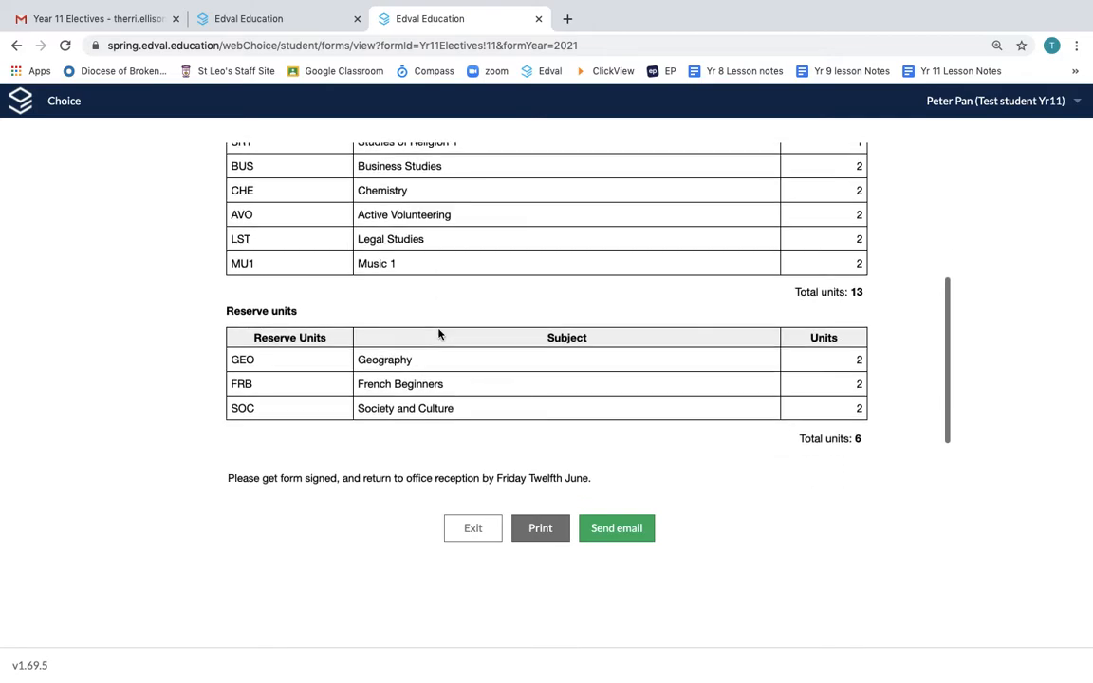
scroll(441, 362, "down", 2)
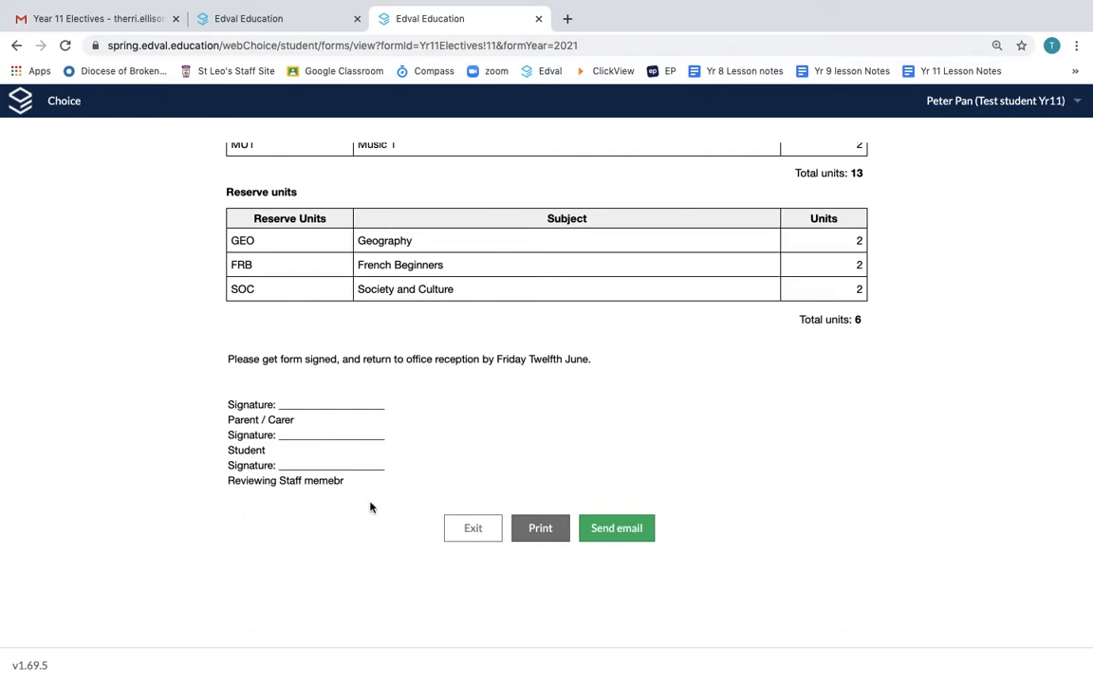
scroll(392, 446, "up", 1)
scroll(393, 446, "down", 2)
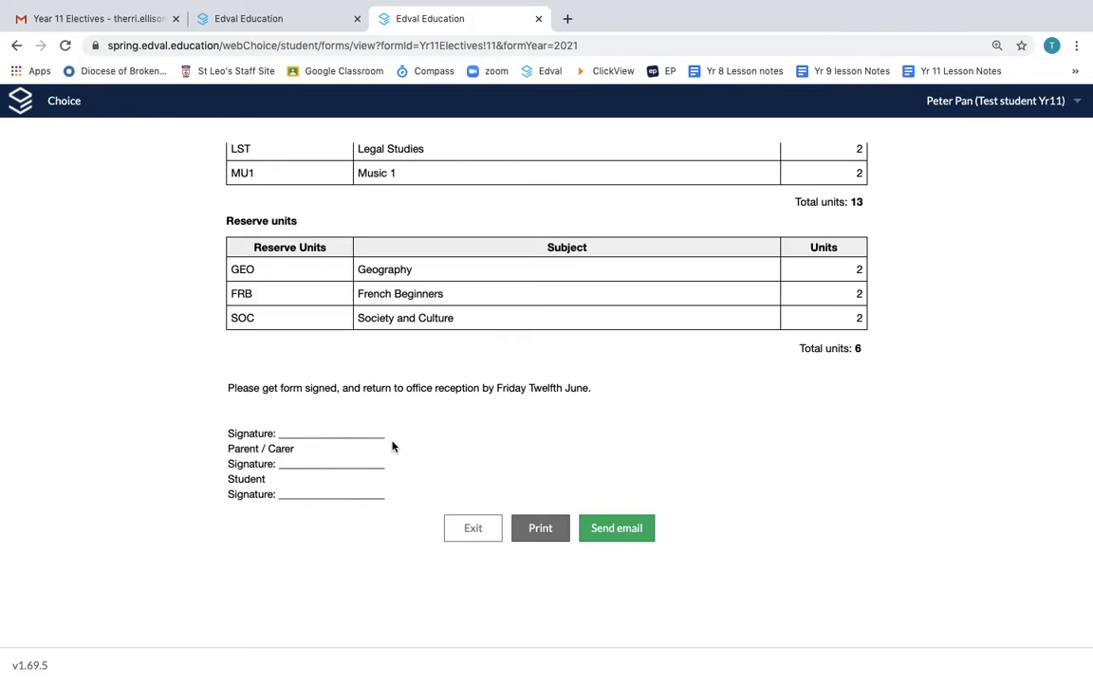
scroll(393, 446, "up", 10)
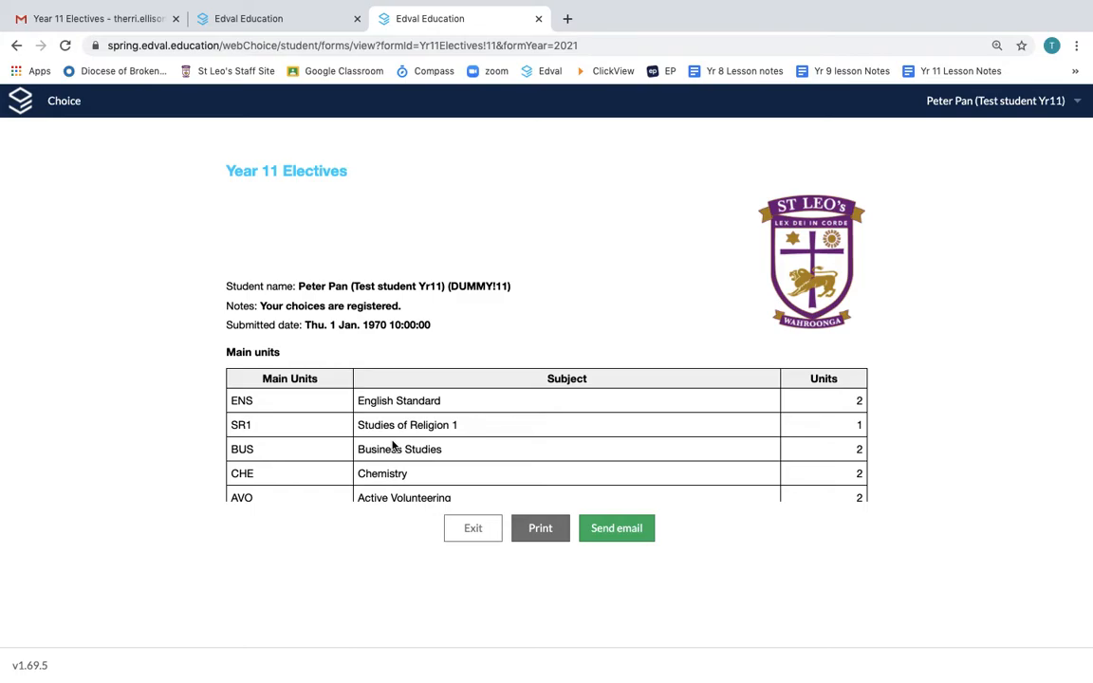
- Return to the Year 11 Electives email in Gmail and reopen the elective selection form through its Edval login link
scroll(393, 445, "down", 2)
scroll(393, 446, "up", 2)
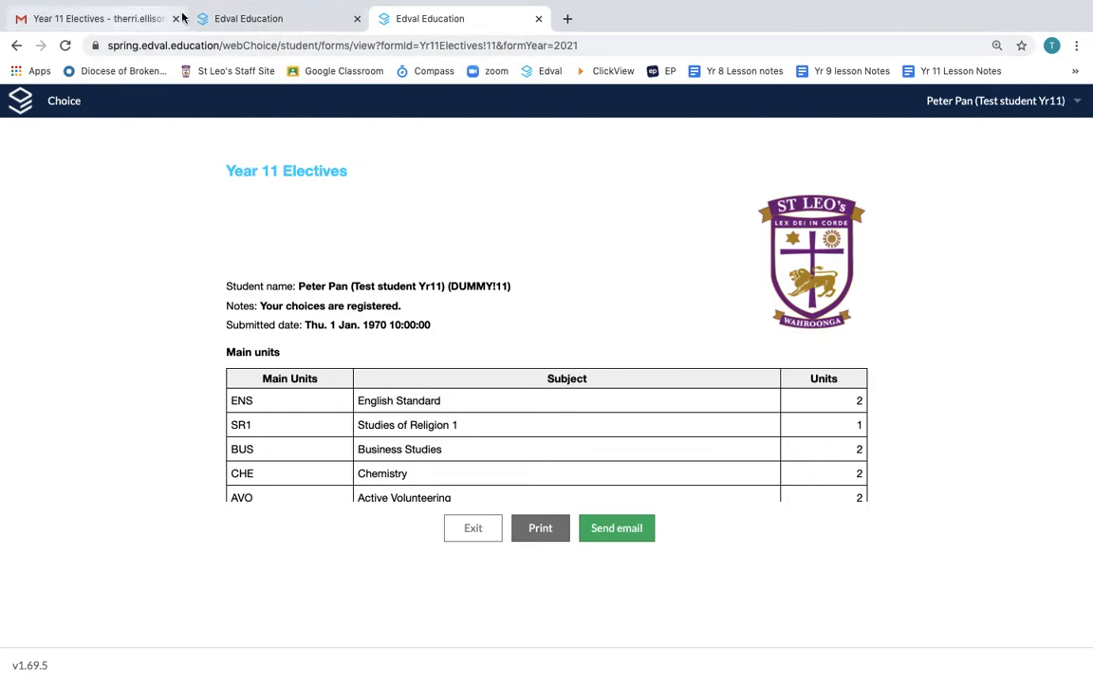
left_click(103, 20)
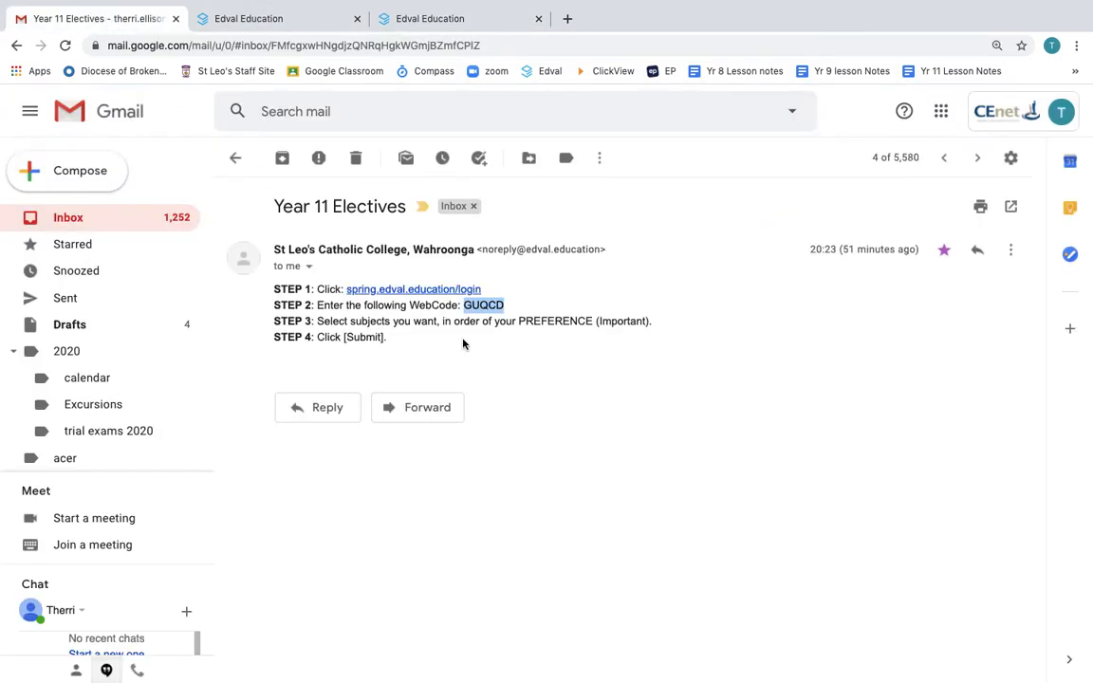
left_click(426, 291)
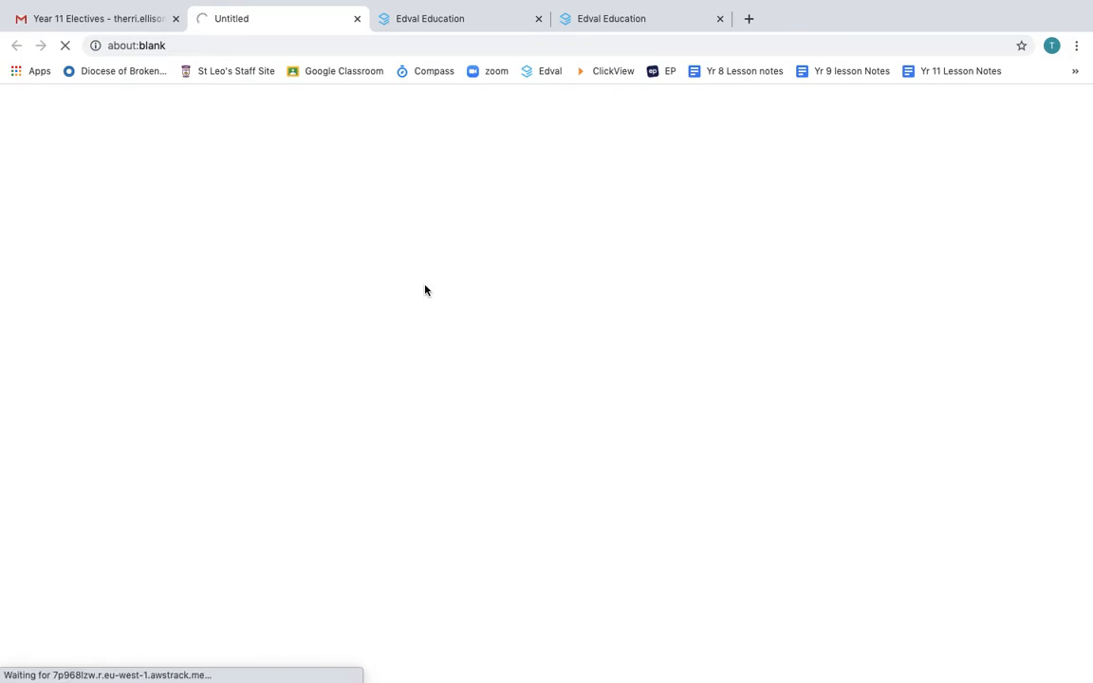
left_click(408, 180)
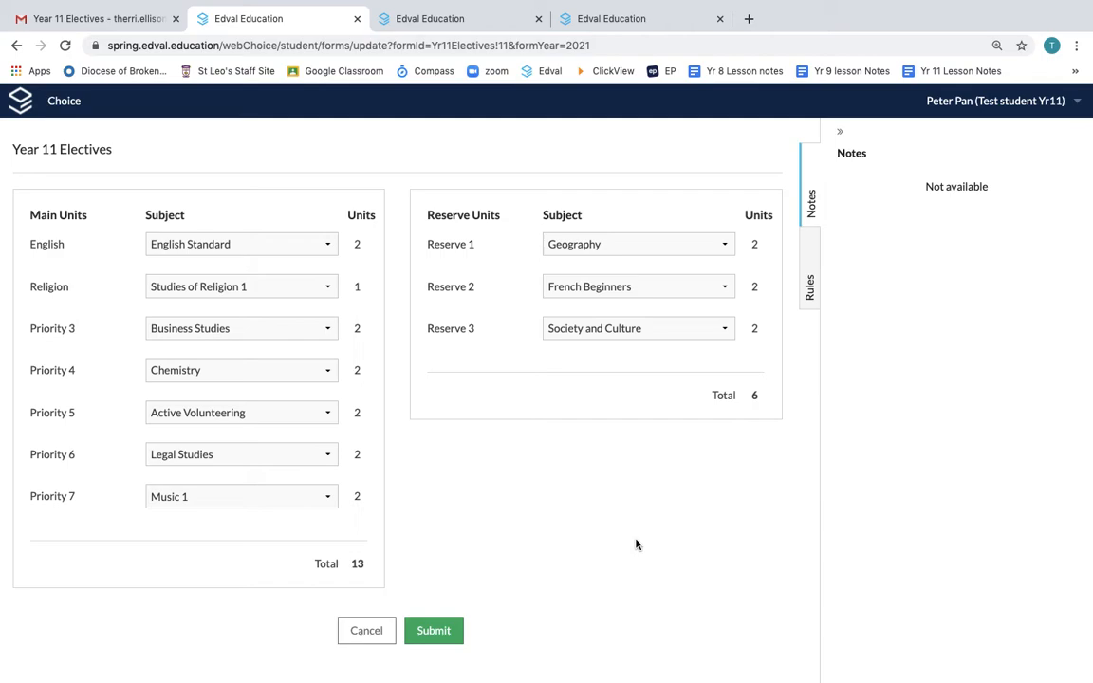
- Change Religion to Studies of Religion 2 and Priority 3 to French Beginners, and try to submit the choices
left_click(307, 286)
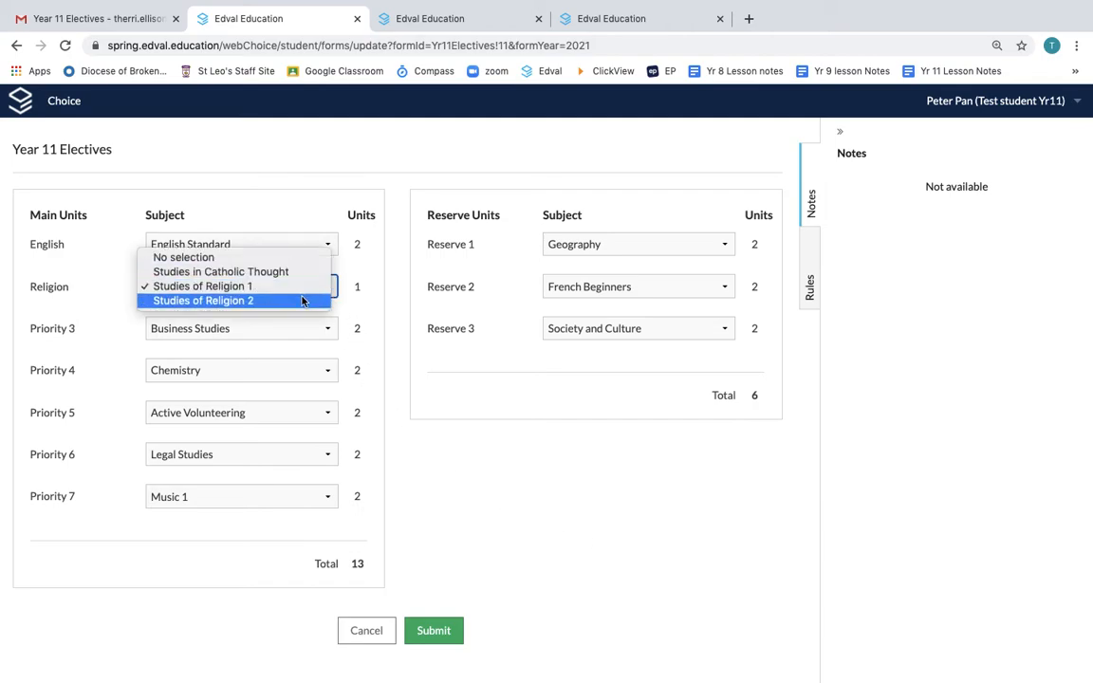
left_click(295, 300)
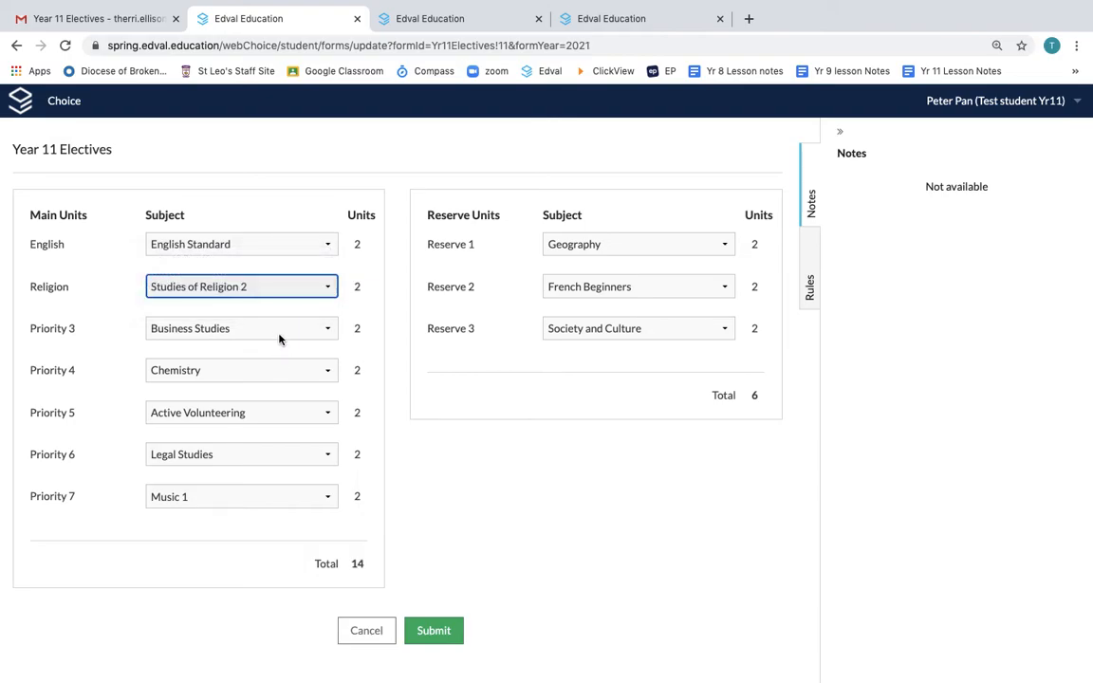
left_click(280, 333)
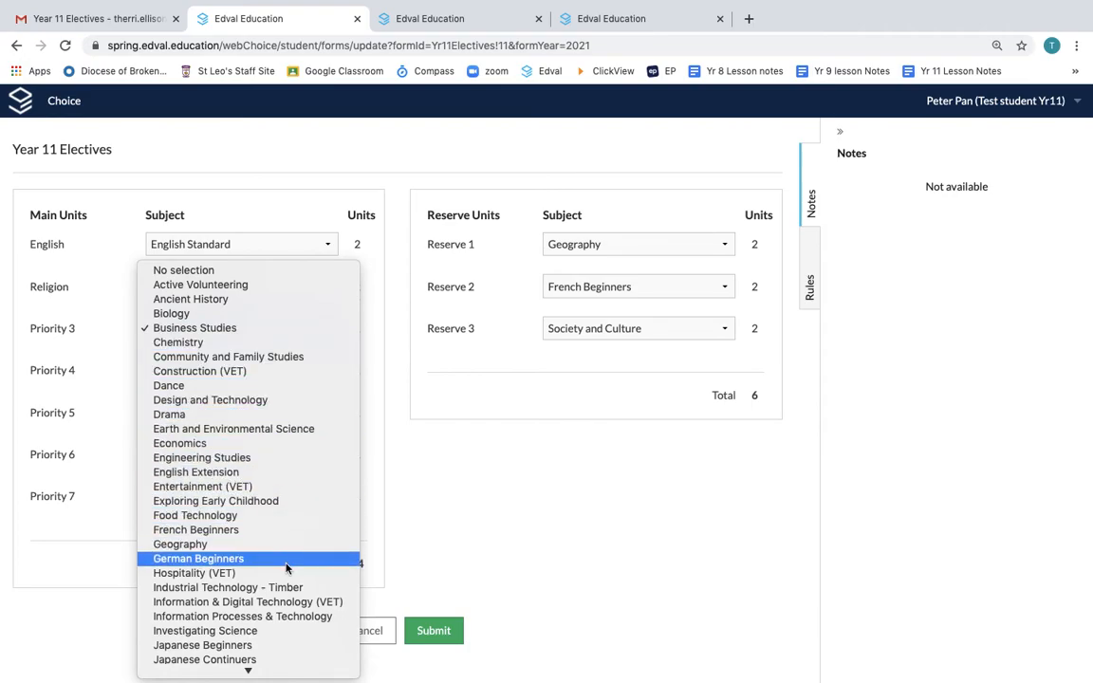
left_click(292, 530)
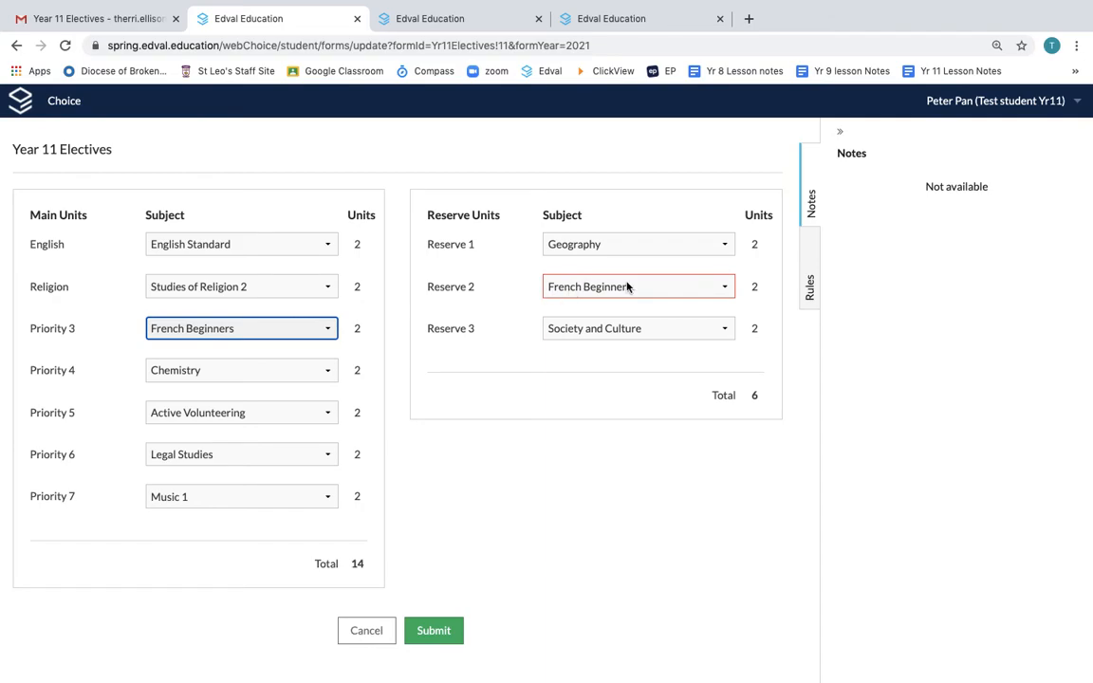
left_click(433, 631)
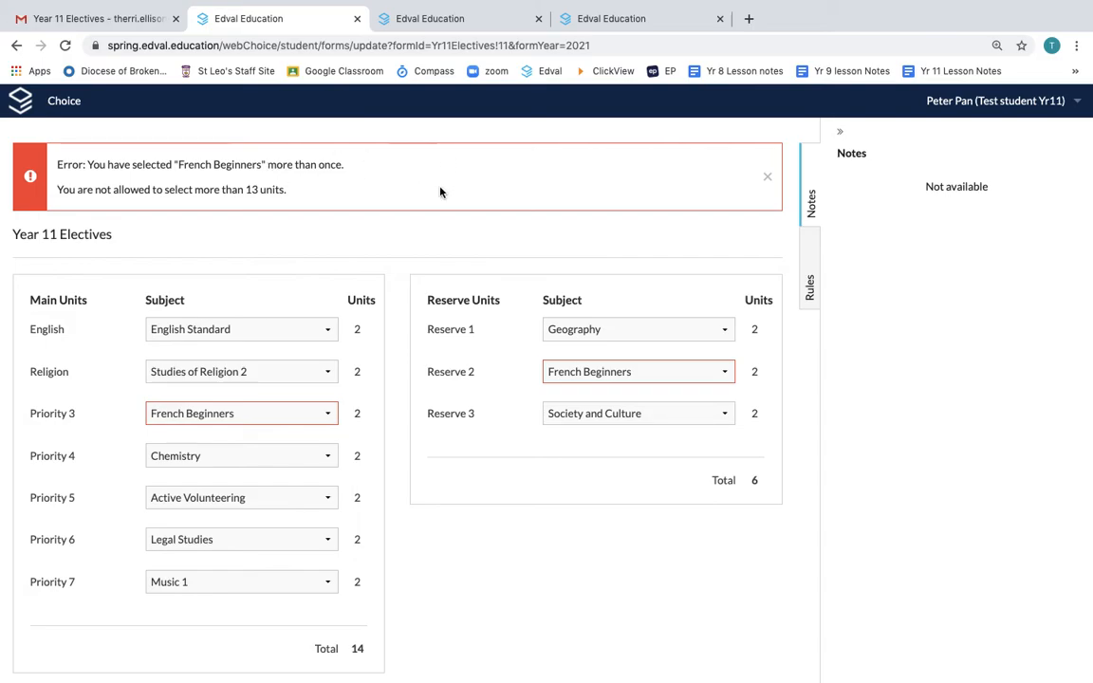
- Change Reserve 2 to Design and Technology and try to submit the choices again
left_click(698, 376)
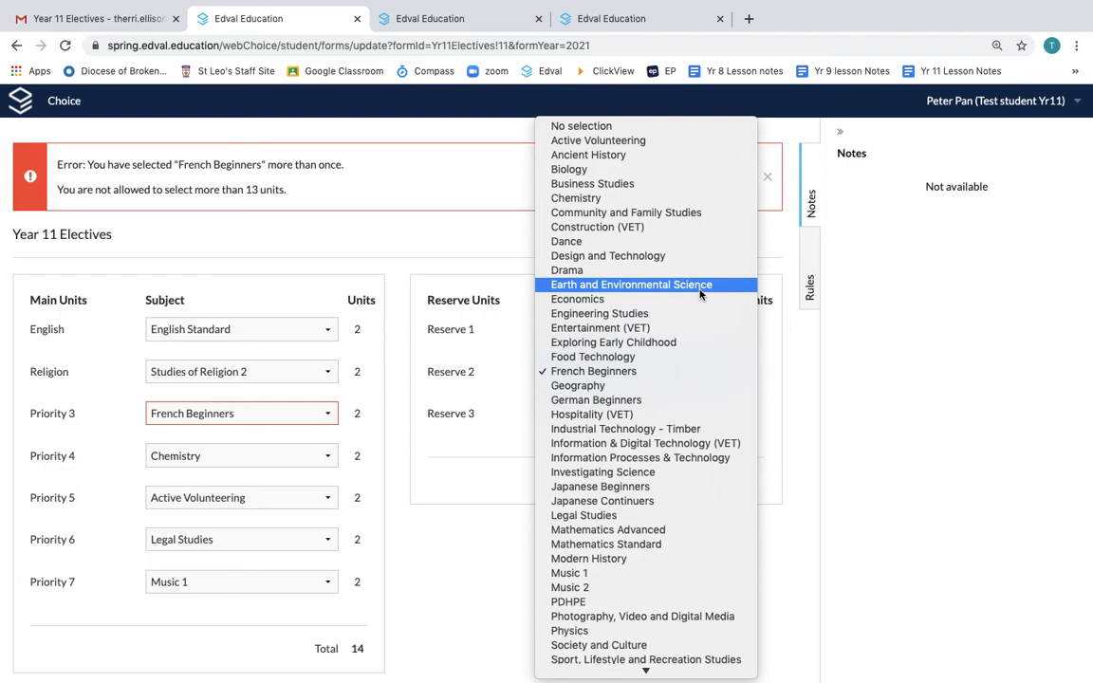
left_click(691, 256)
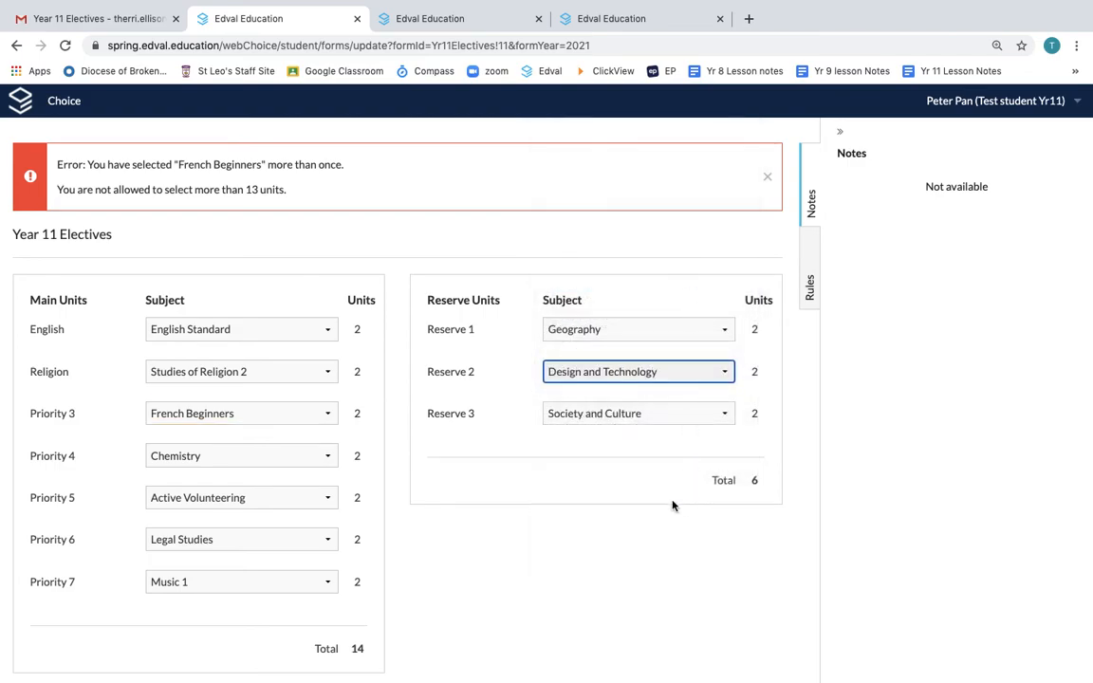
scroll(465, 457, "down", 2)
scroll(465, 457, "up", 1)
scroll(465, 457, "down", 2)
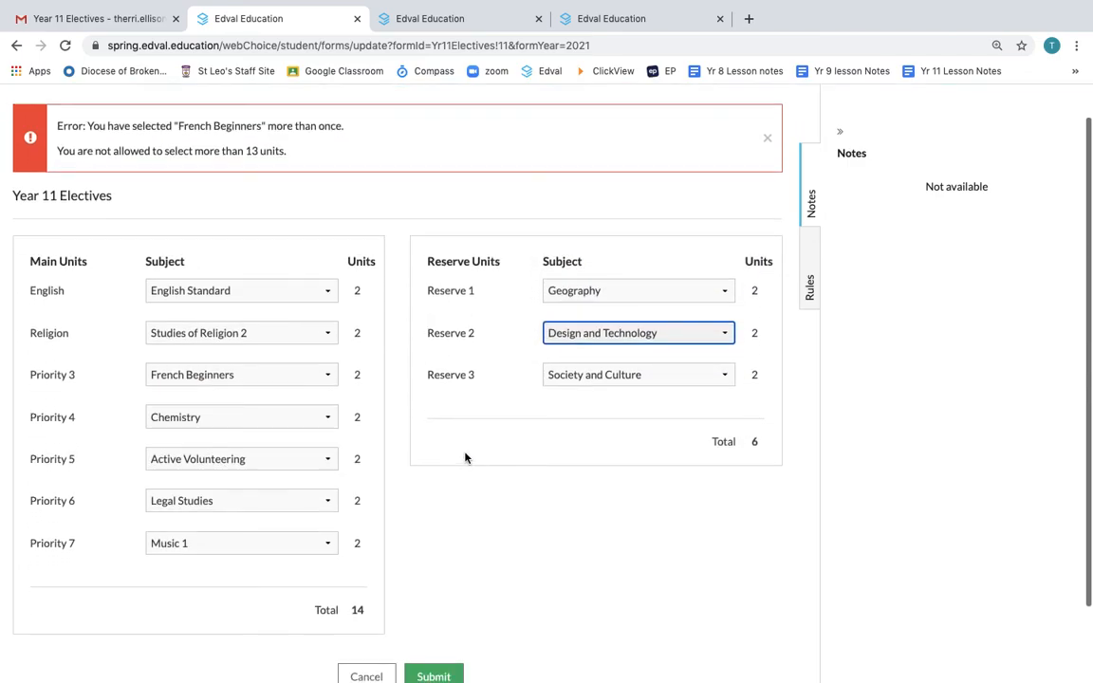
scroll(465, 457, "up", 1)
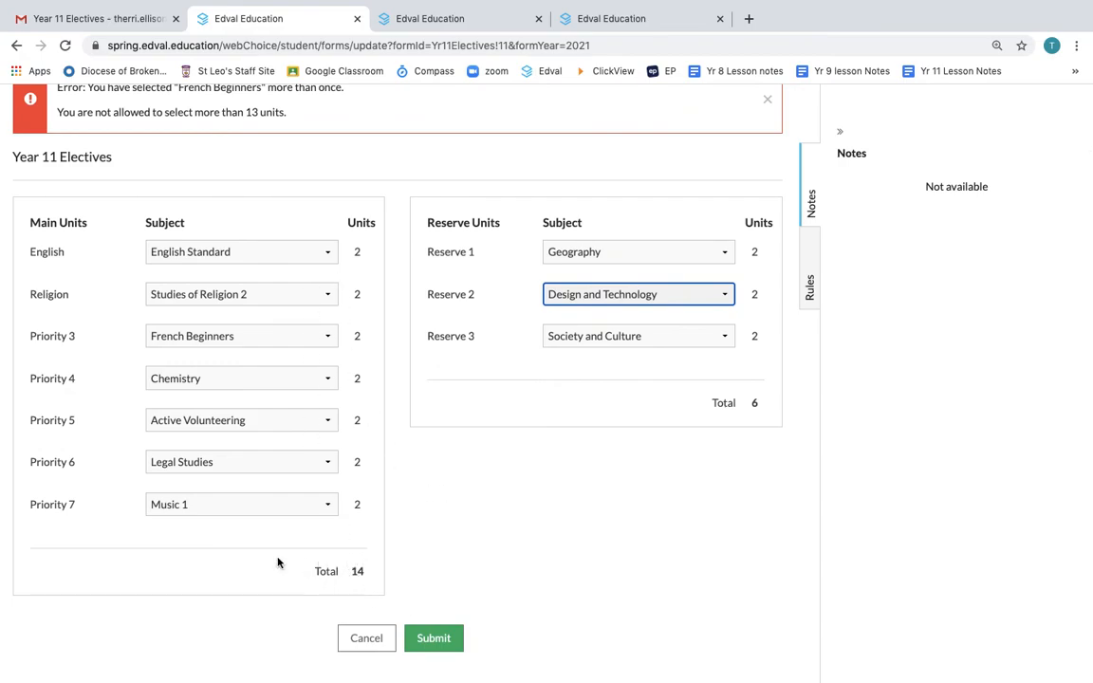
left_click(434, 645)
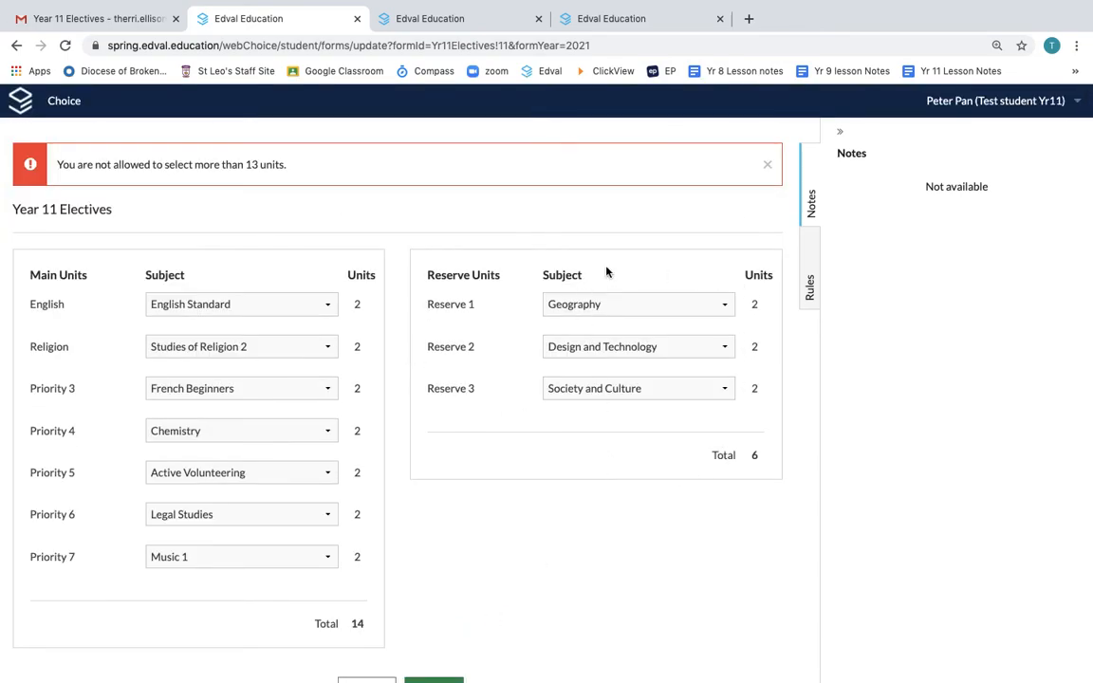
- Try Active Volunteering for Priority 7 in the main units, and clear that priority to No selection
left_click(326, 558)
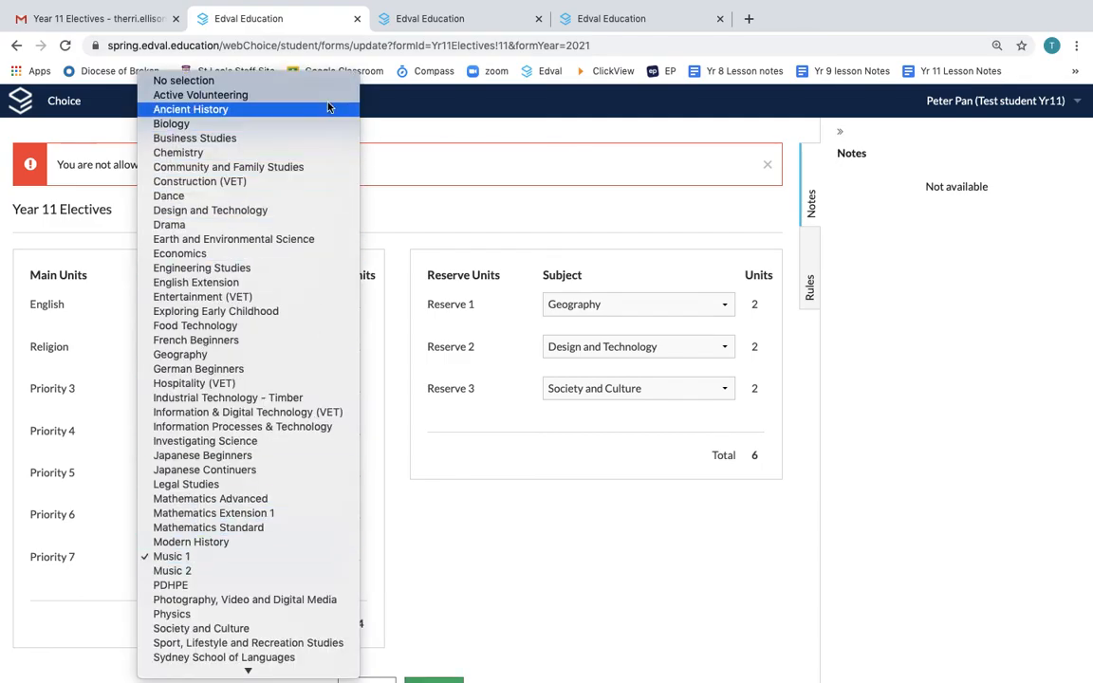
left_click(289, 95)
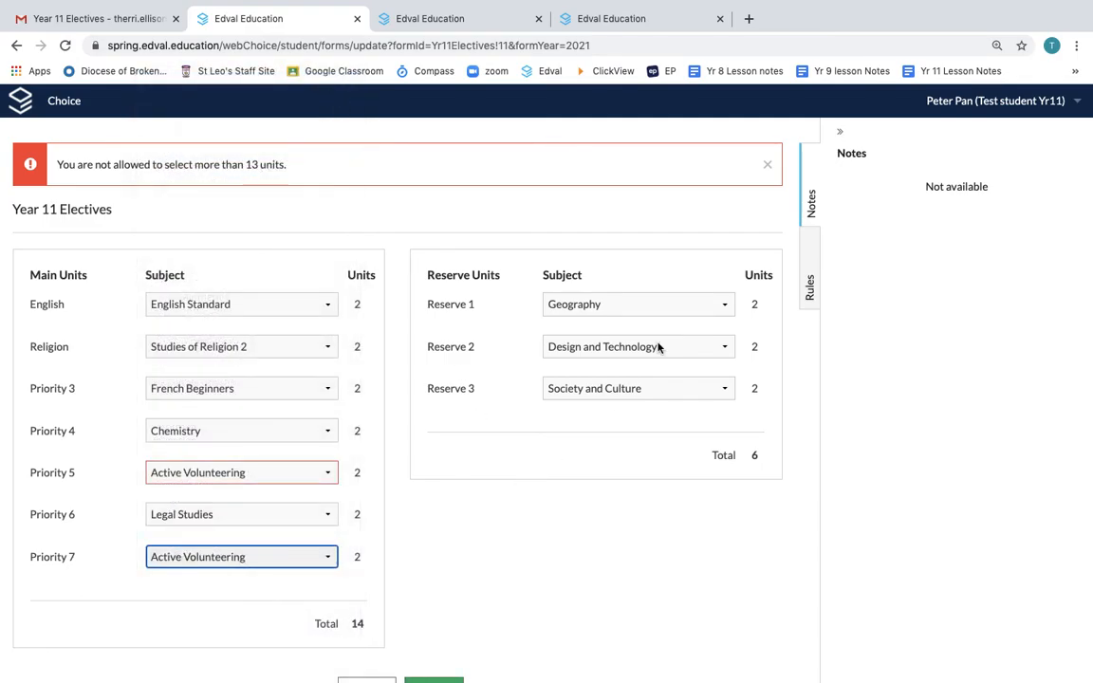
left_click(306, 566)
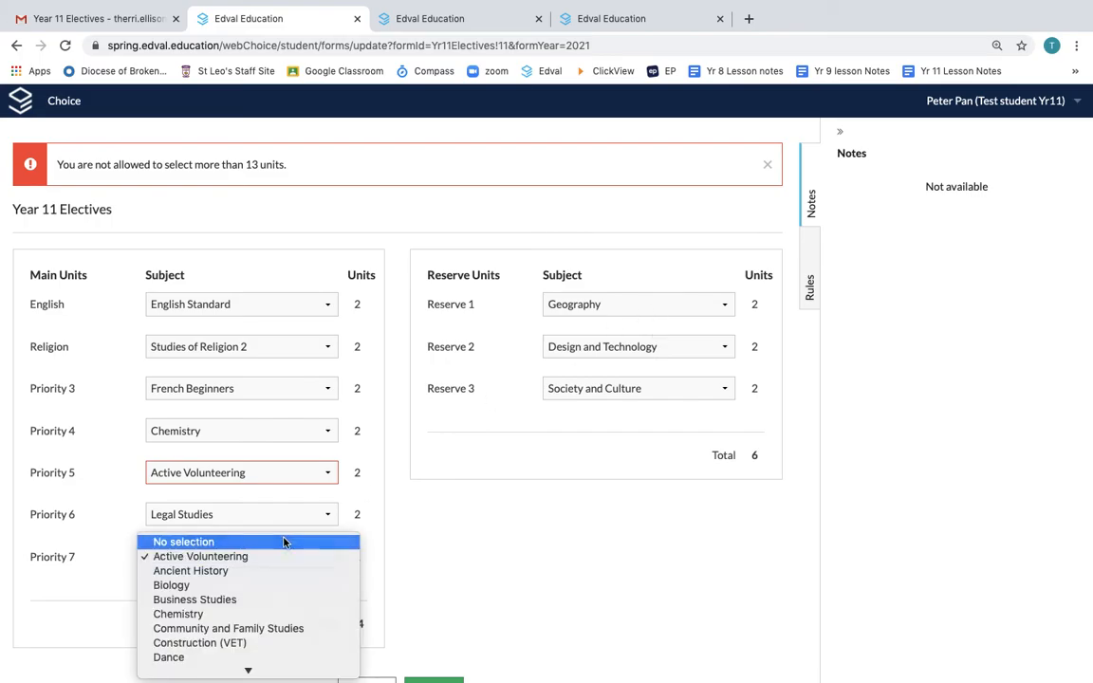
left_click(283, 541)
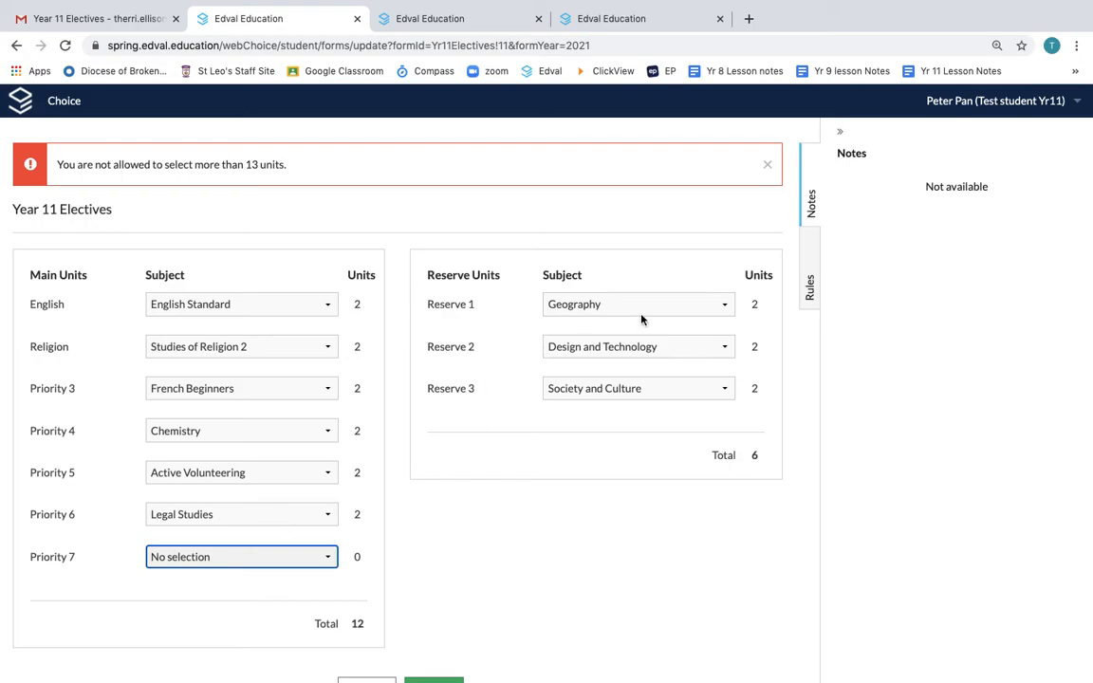
- Set Reserve 1 to Music 1 and Reserve 2 to Geography, keeping Society and Culture as Reserve 3
left_click(724, 302)
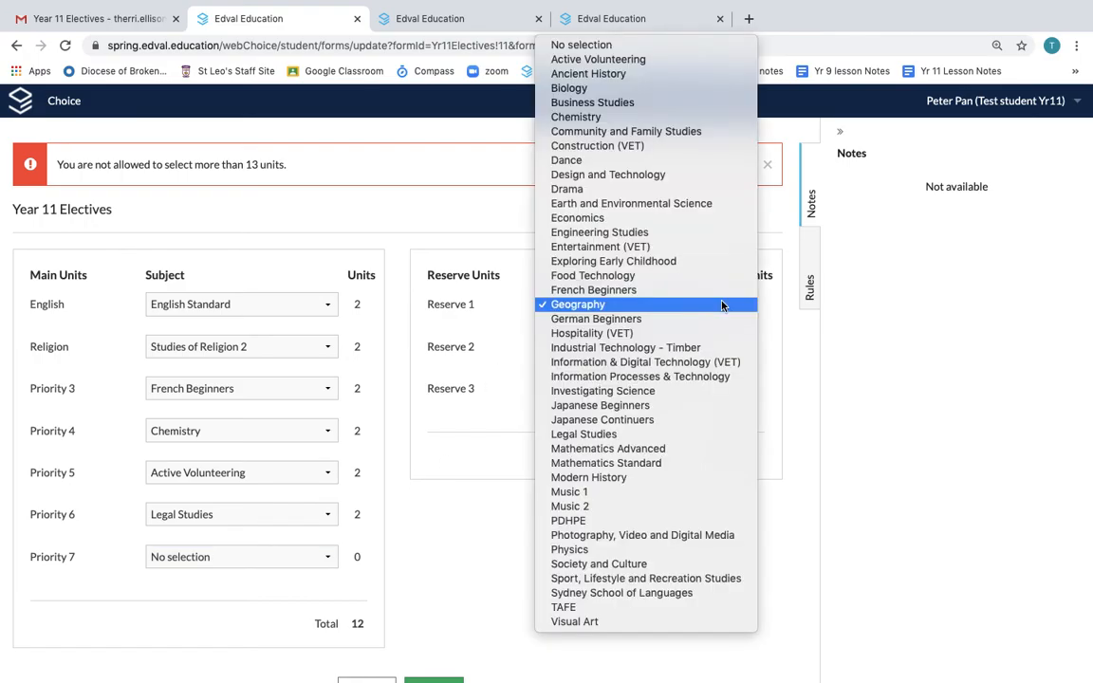
left_click(670, 492)
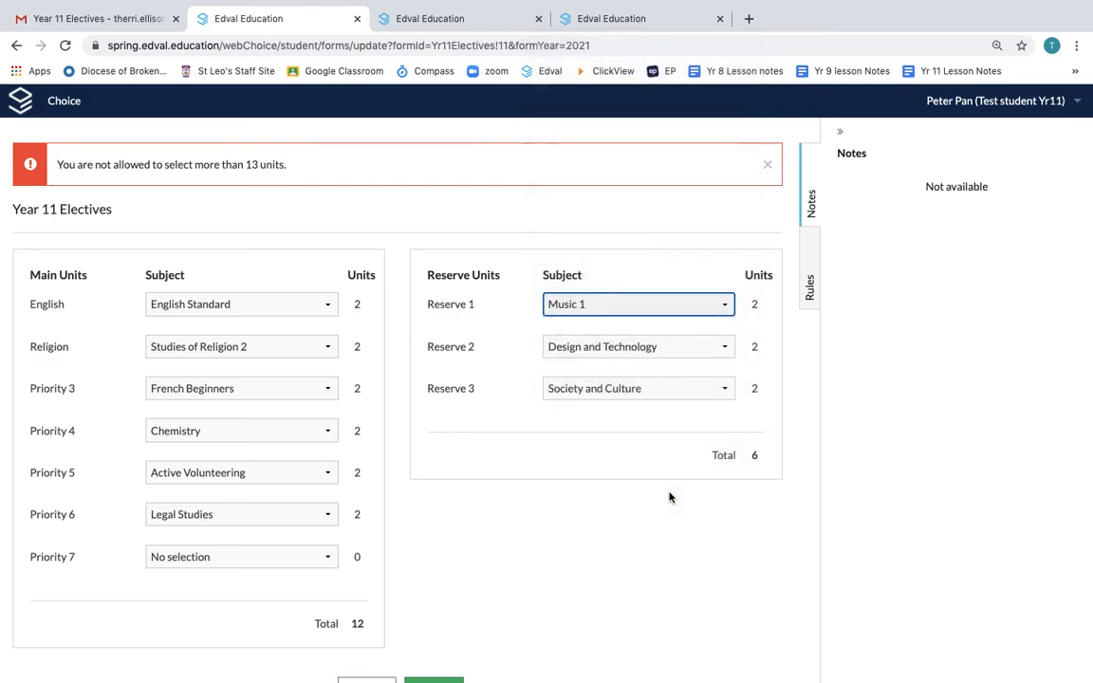
left_click(651, 349)
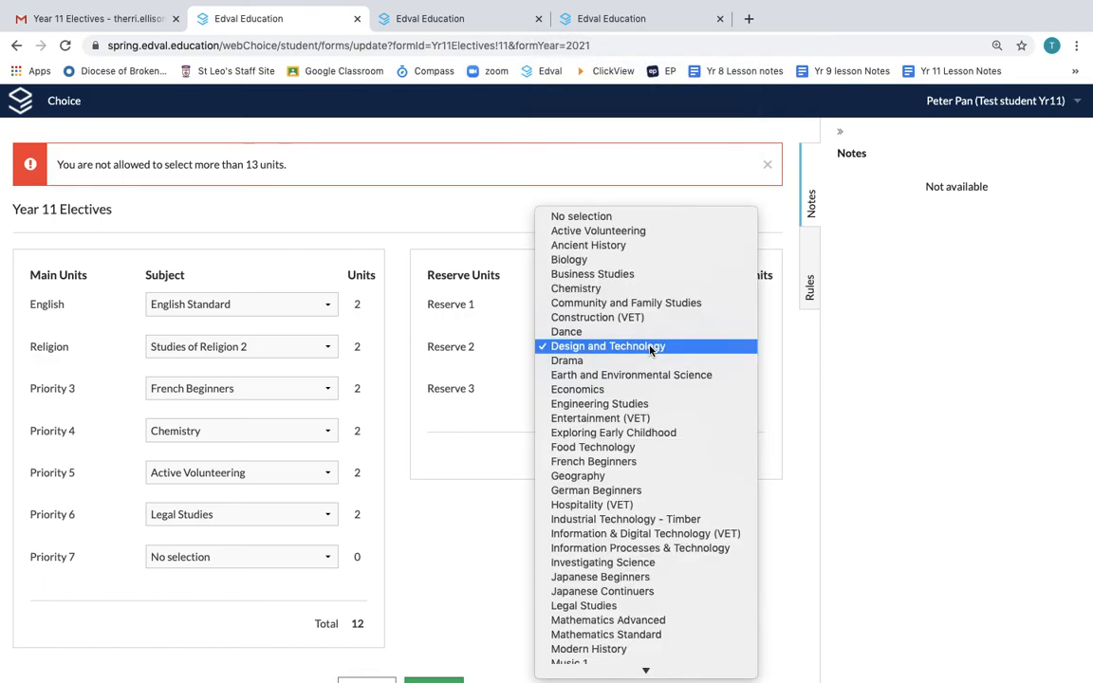
left_click(648, 476)
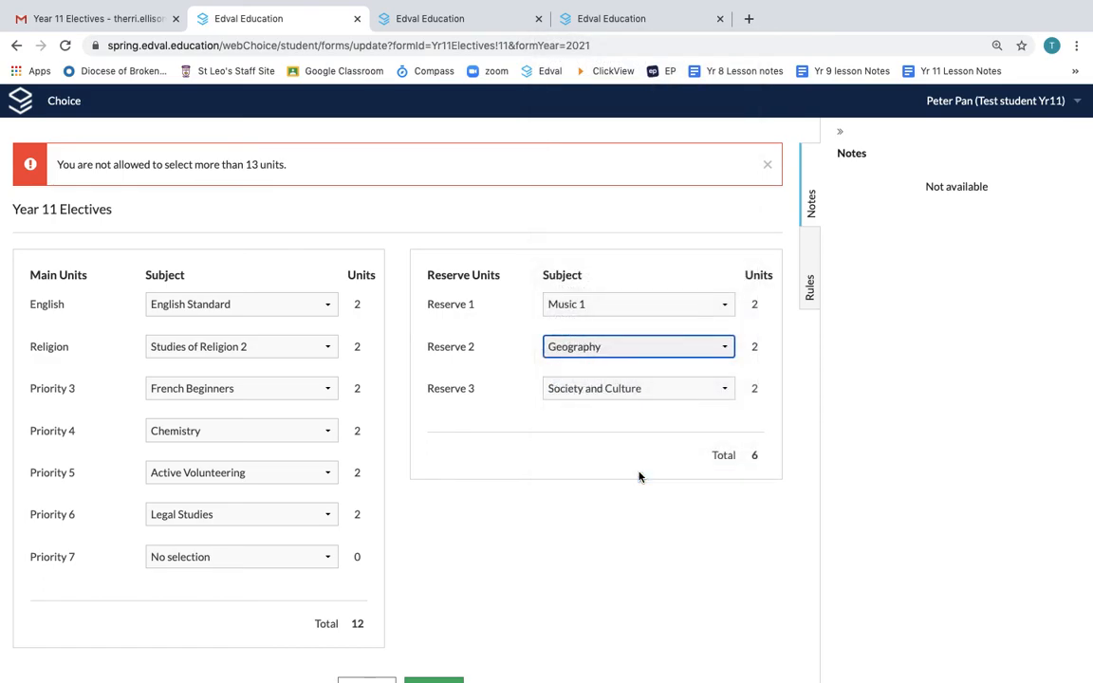
left_click(637, 390)
left_click(561, 385)
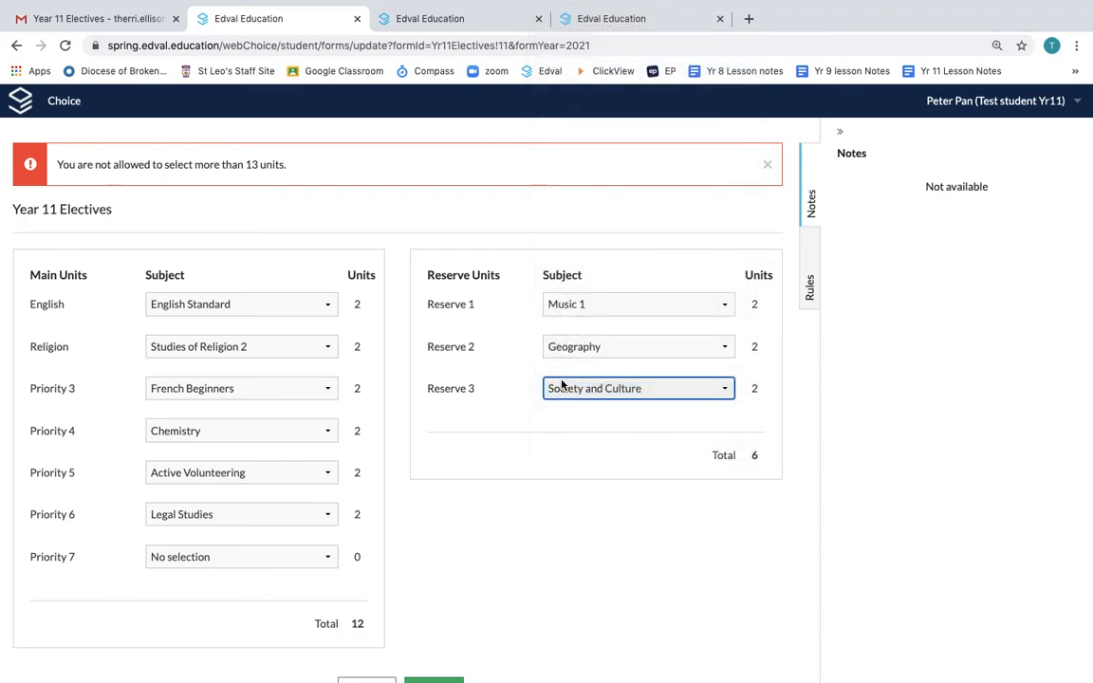
- Submit the revised elective choices and review the summary's main units, reserve units and signature section
scroll(432, 429, "down", 2)
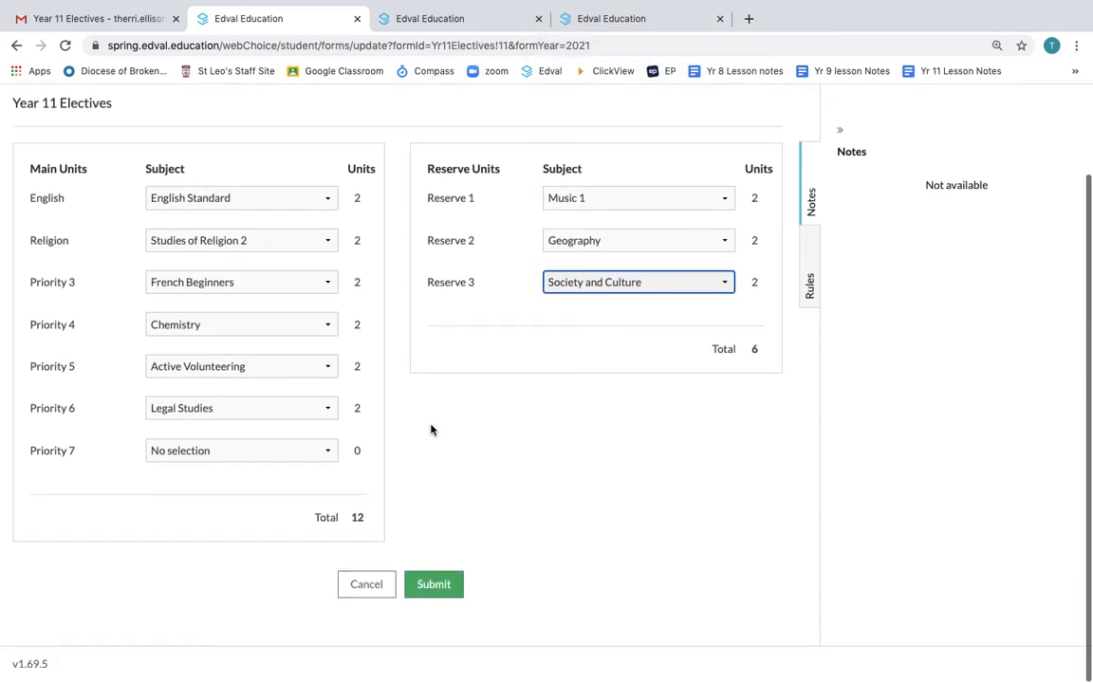
left_click(432, 586)
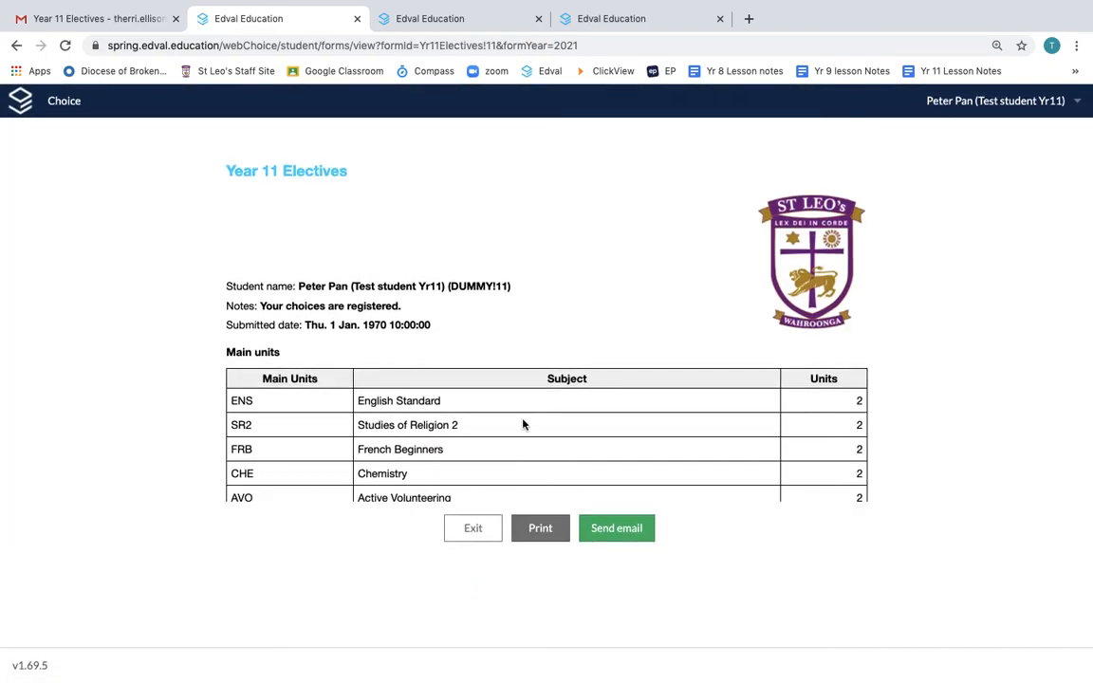
scroll(524, 423, "down", 2)
left_click_drag(302, 244, 469, 244)
scroll(468, 246, "down", 1)
scroll(468, 246, "down", 5)
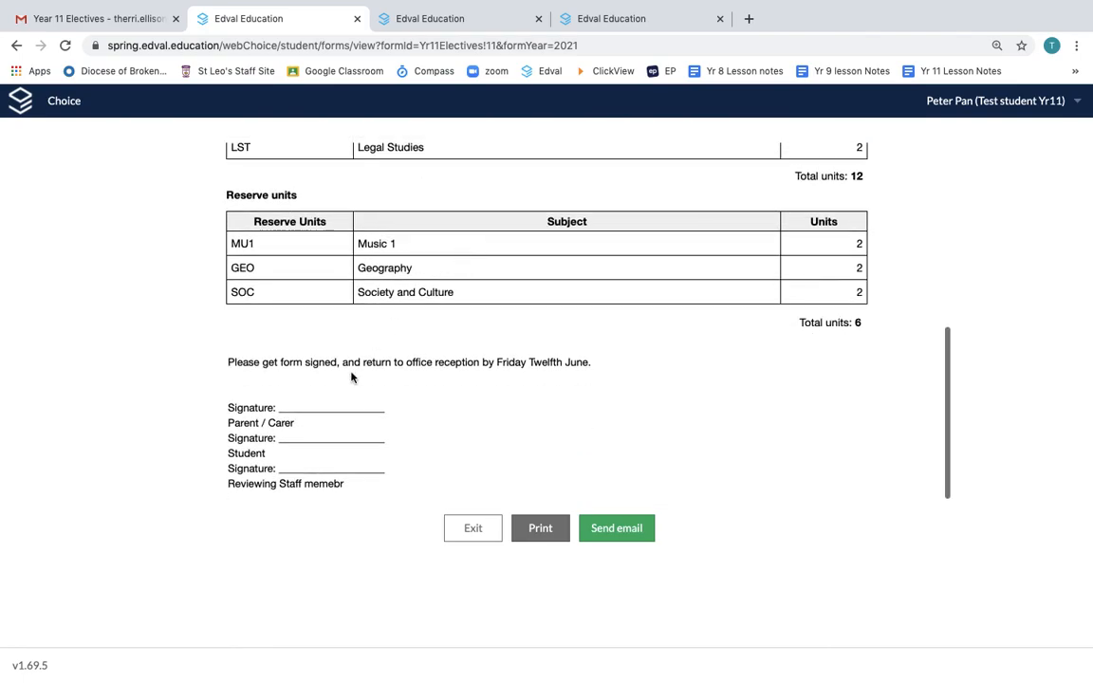
mouse_move(278, 407)
left_mouse_down()
mouse_move(375, 438)
mouse_move(382, 455)
left_mouse_up()
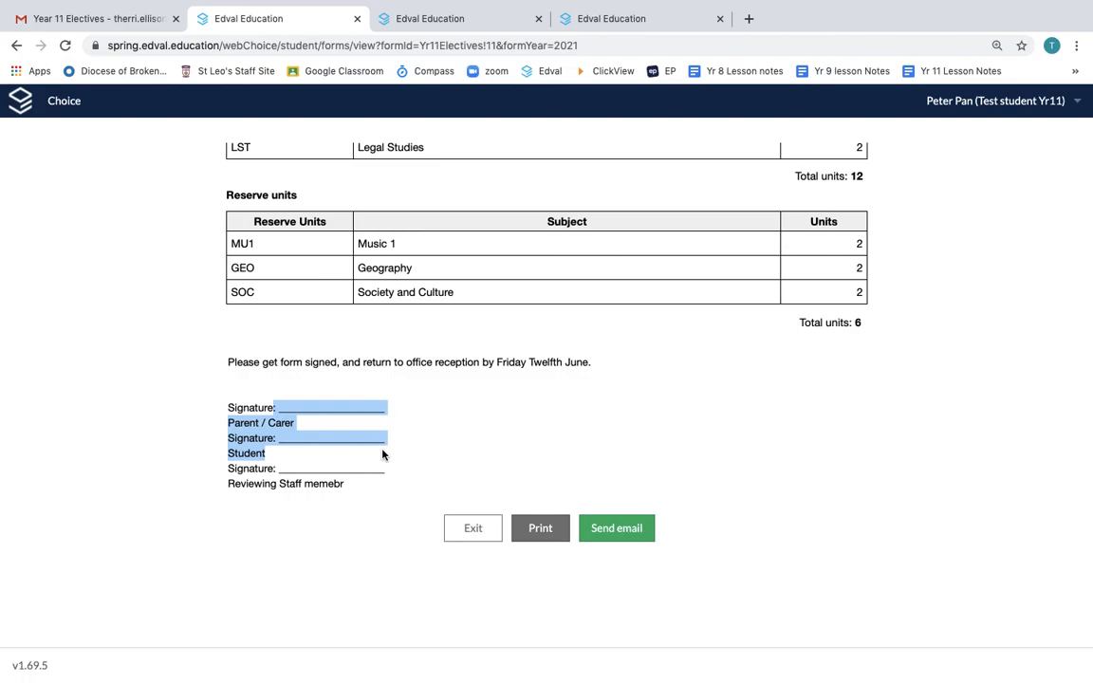
scroll(382, 456, "up", 5)
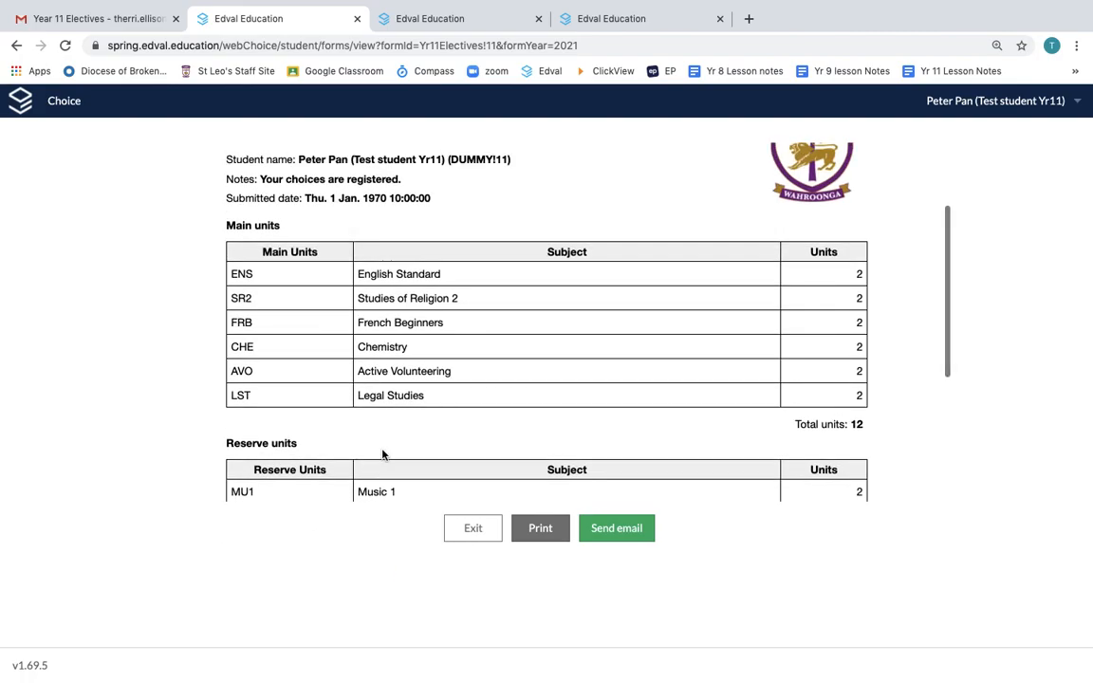